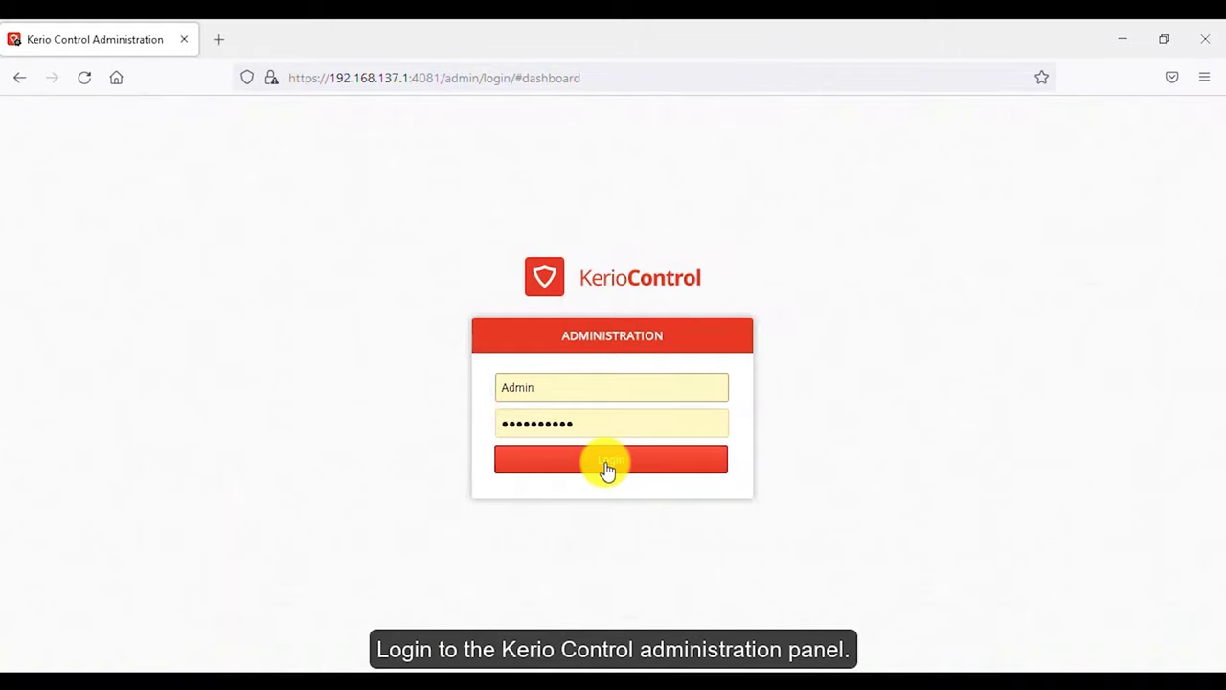
# - Sign in to the administration panel and go to Users under Users and Groups
pyautogui.click(607, 467)
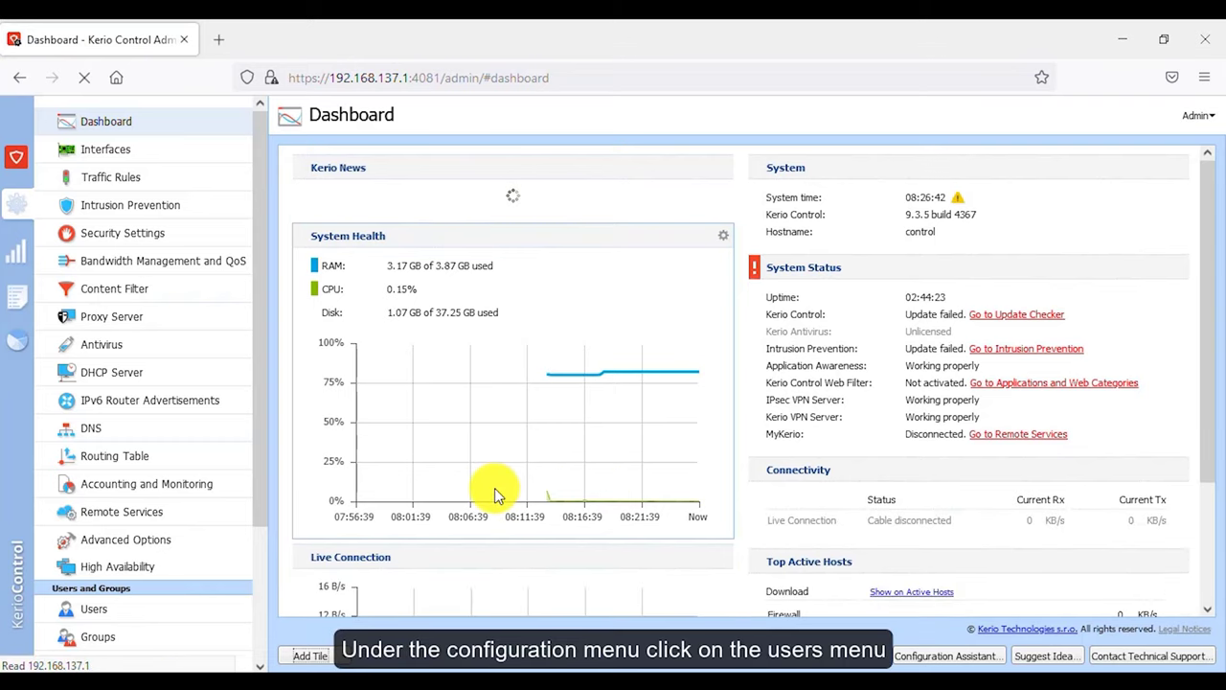
pyautogui.scroll(-3, 480, 498)
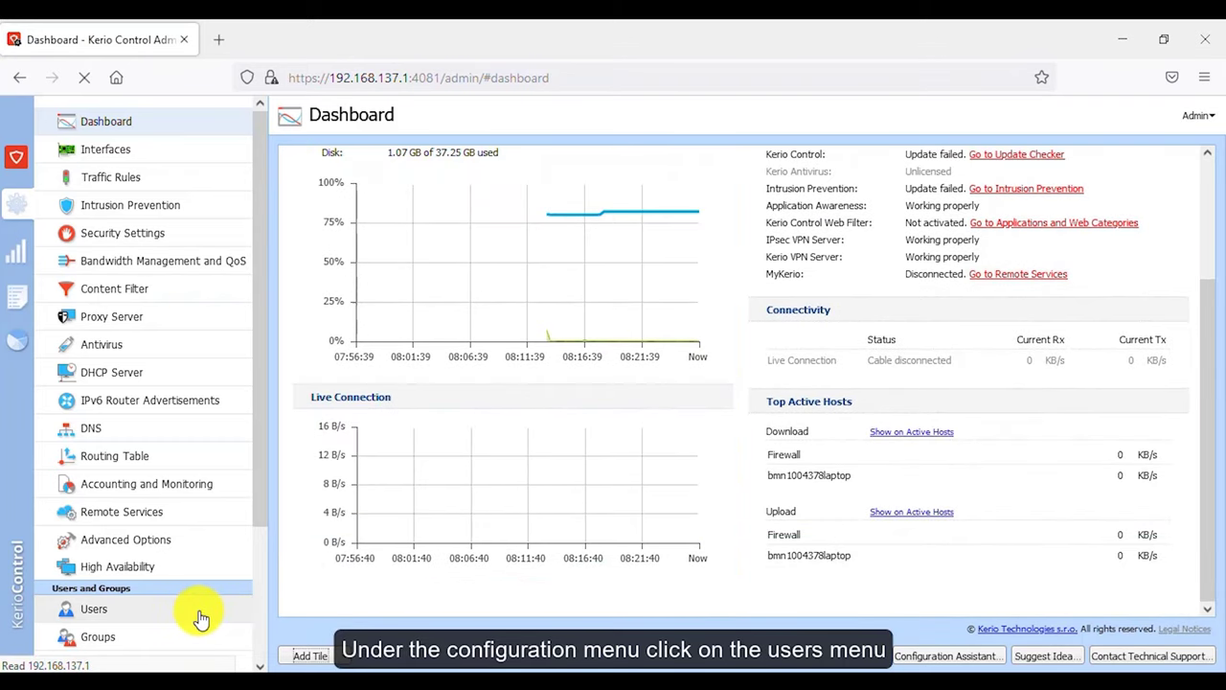
pyautogui.click(201, 618)
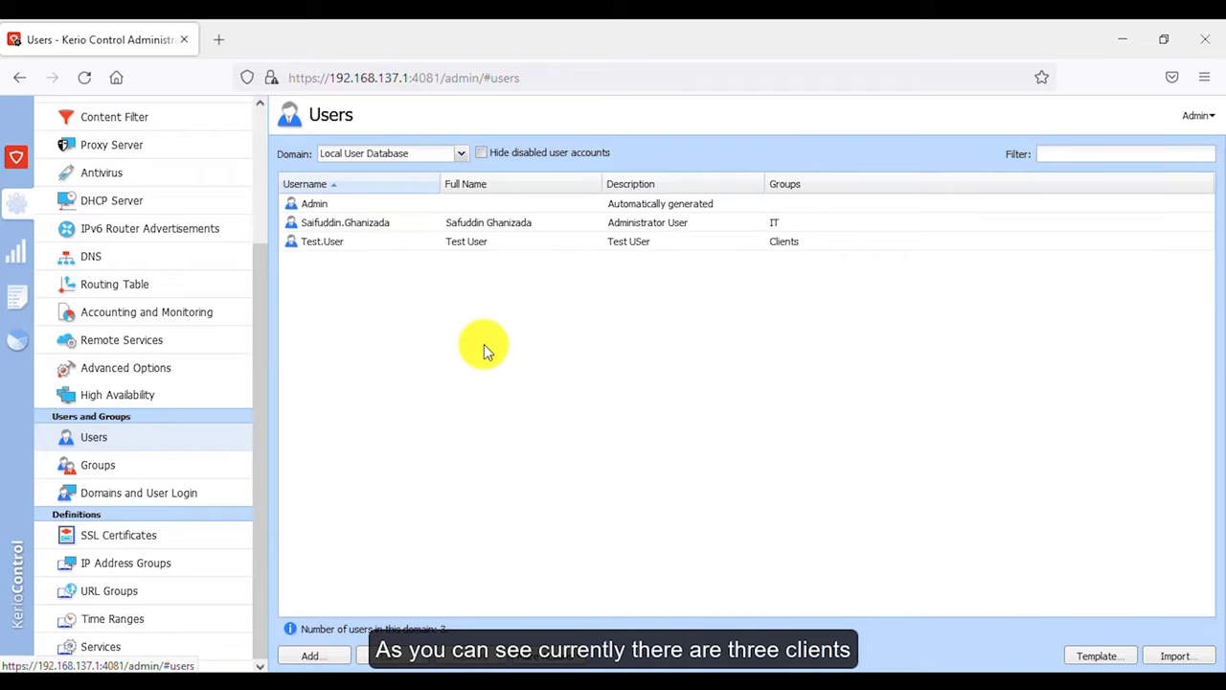
pyautogui.doubleClick(436, 208)
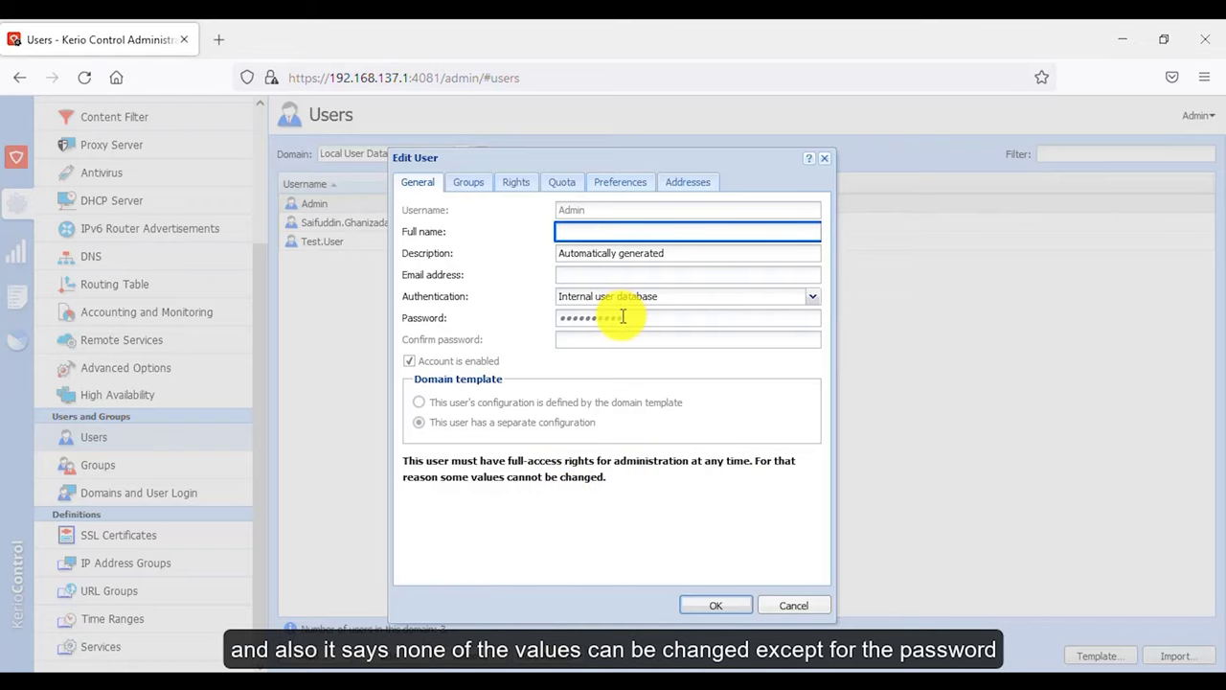
pyautogui.click(784, 607)
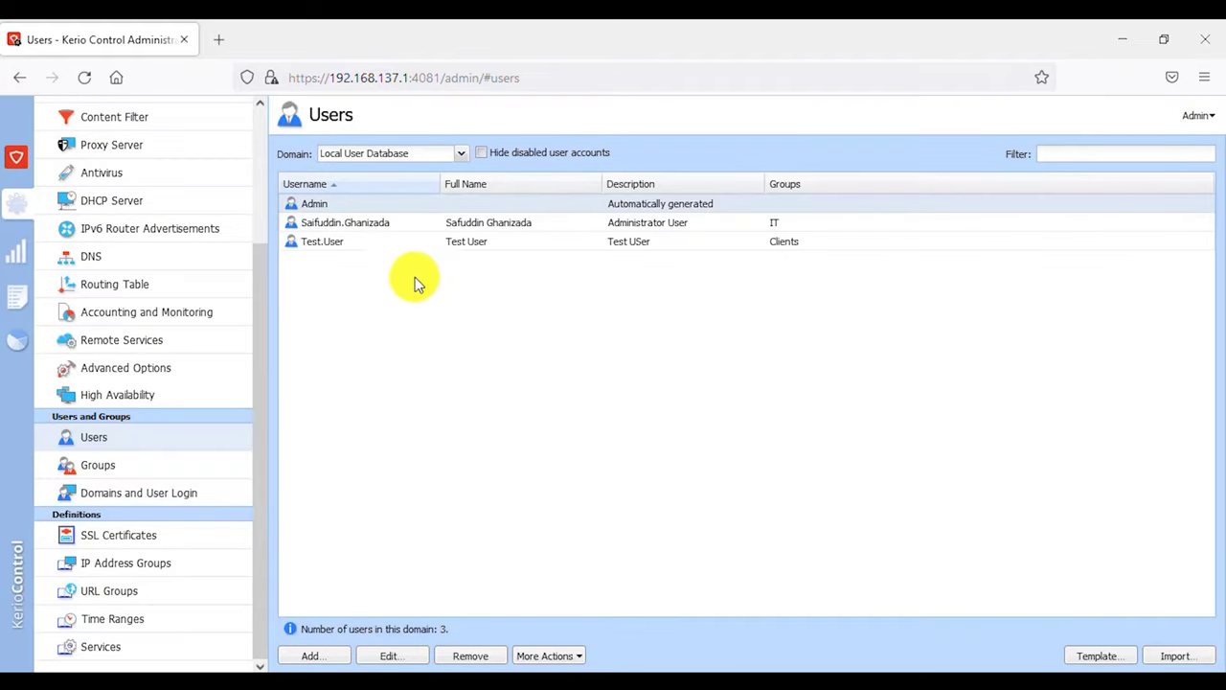
pyautogui.click(402, 228)
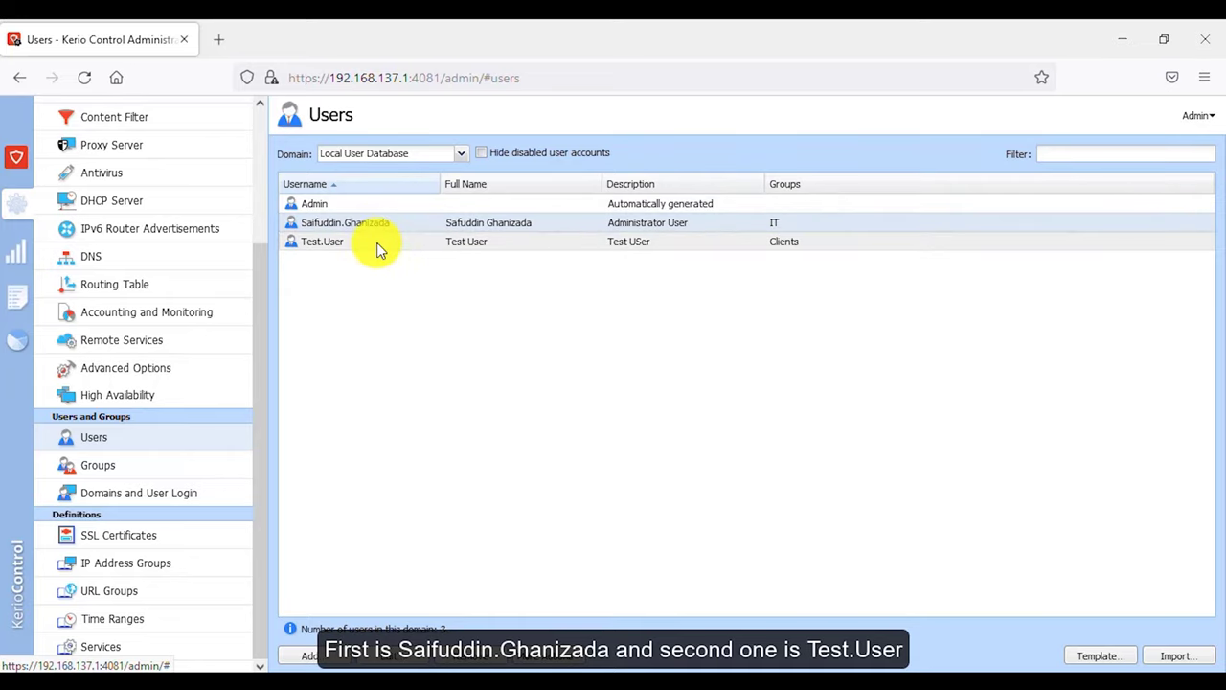
pyautogui.click(376, 242)
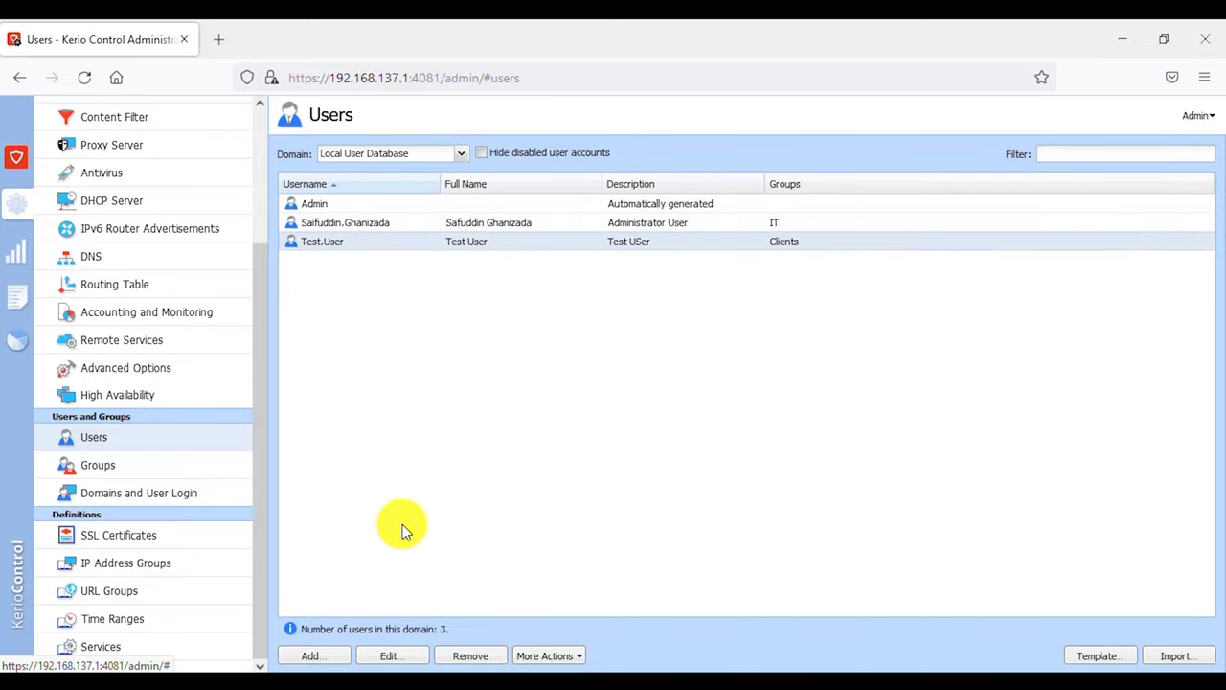
# - Add a new user, entering username, full name, description 'Regional Manager, IT' and e-mail address
pyautogui.click(326, 659)
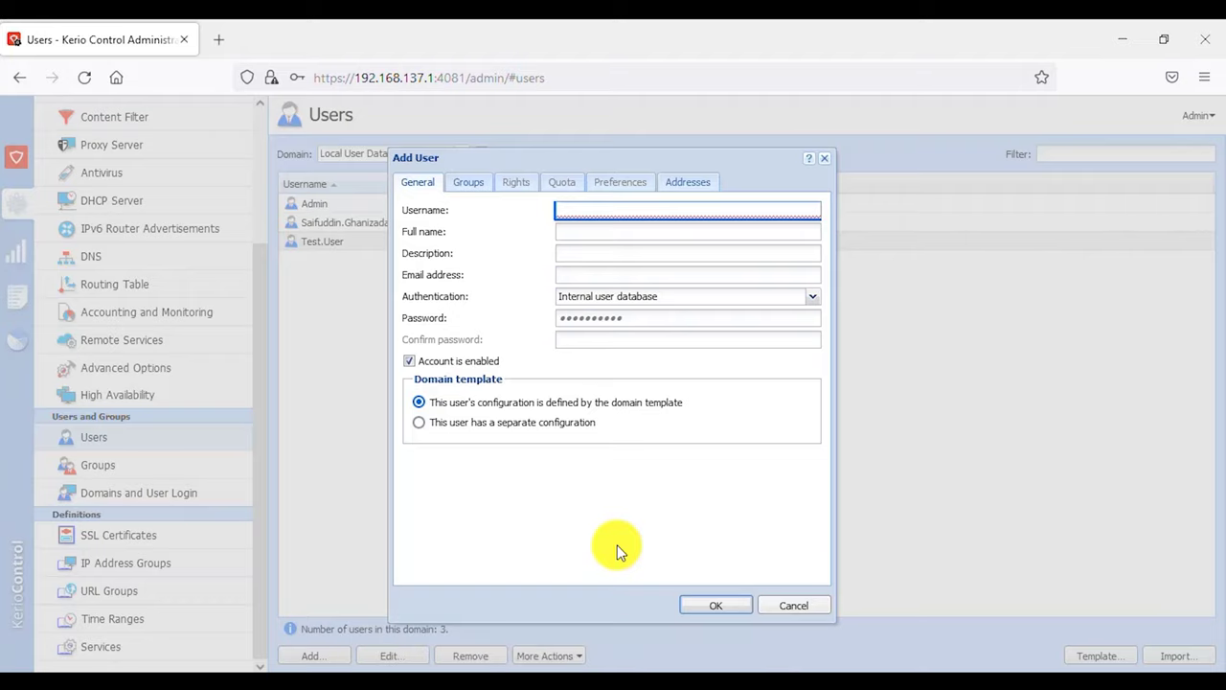
pyautogui.press('Tab')
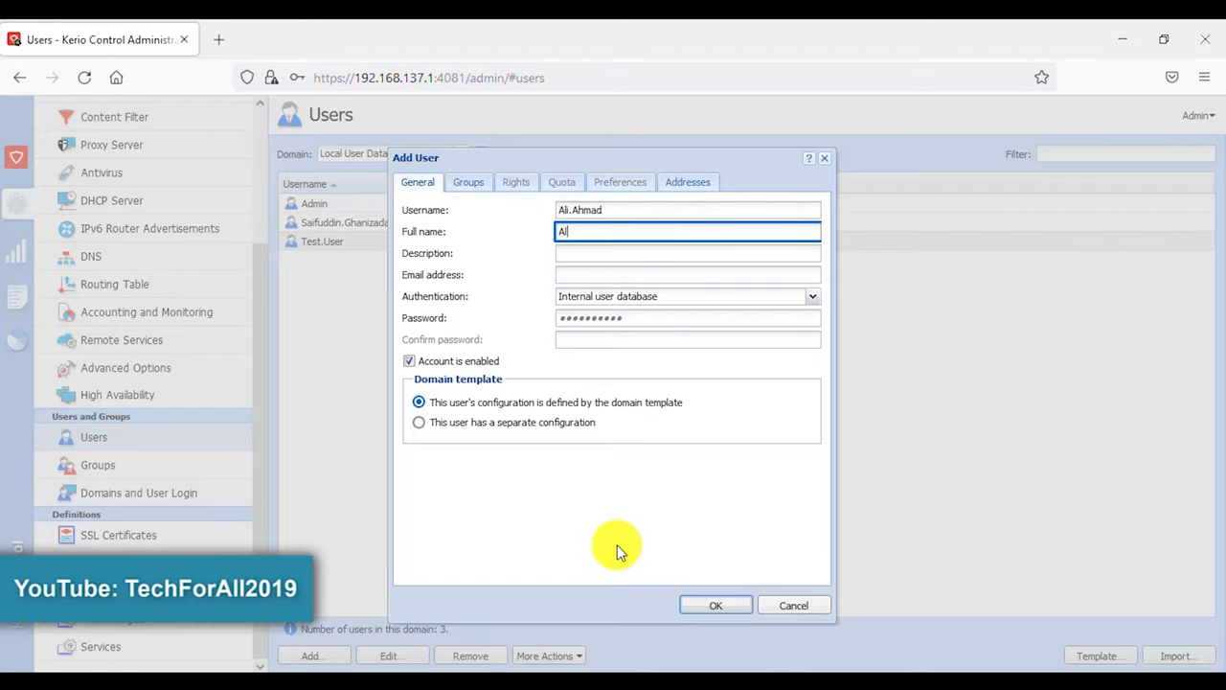
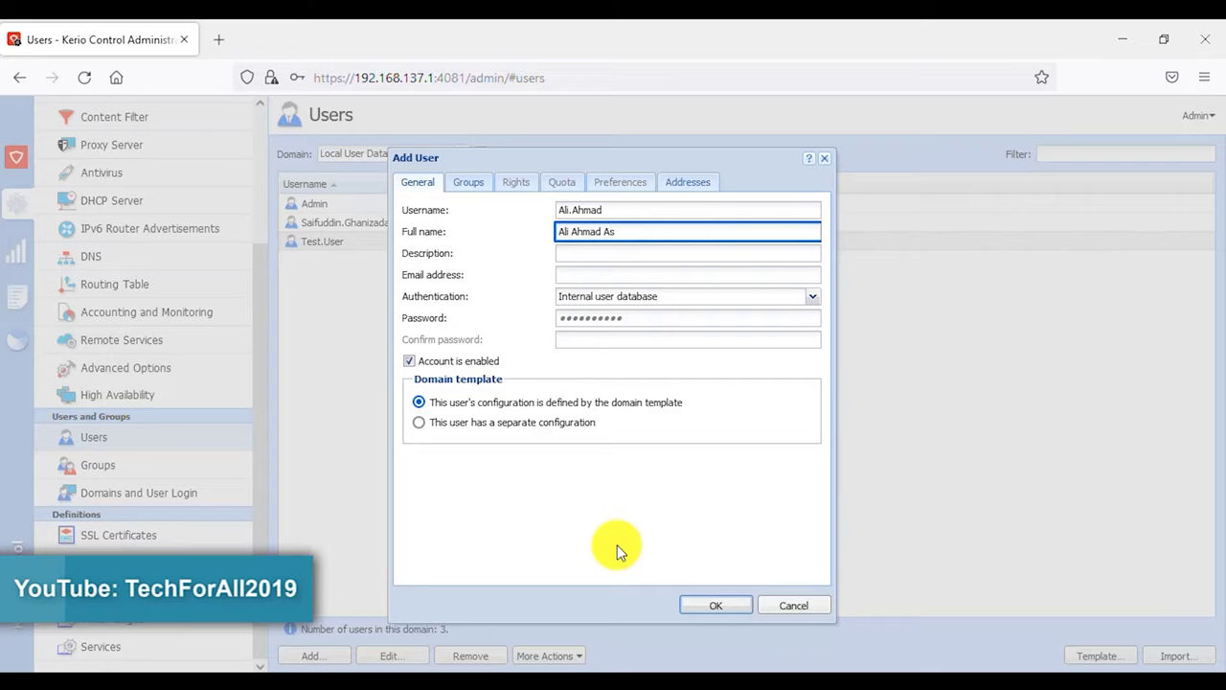
pyautogui.press('Tab')
pyautogui.write('Reg')
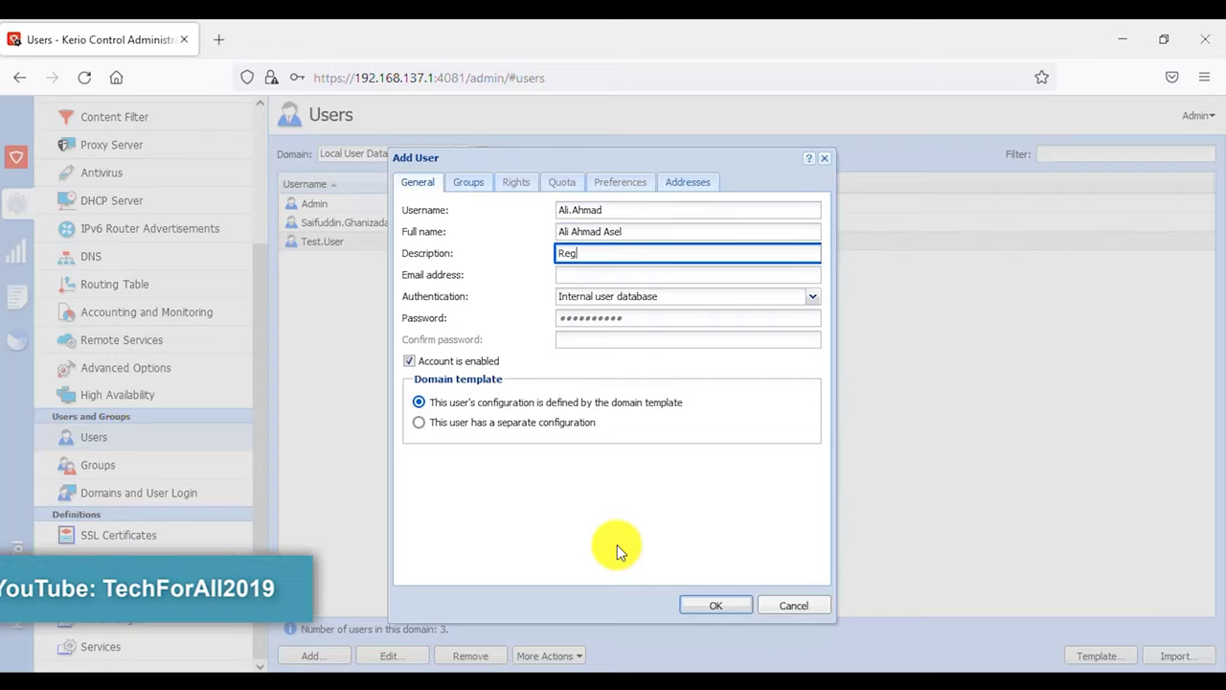
pyautogui.write('ional Manager, IT')
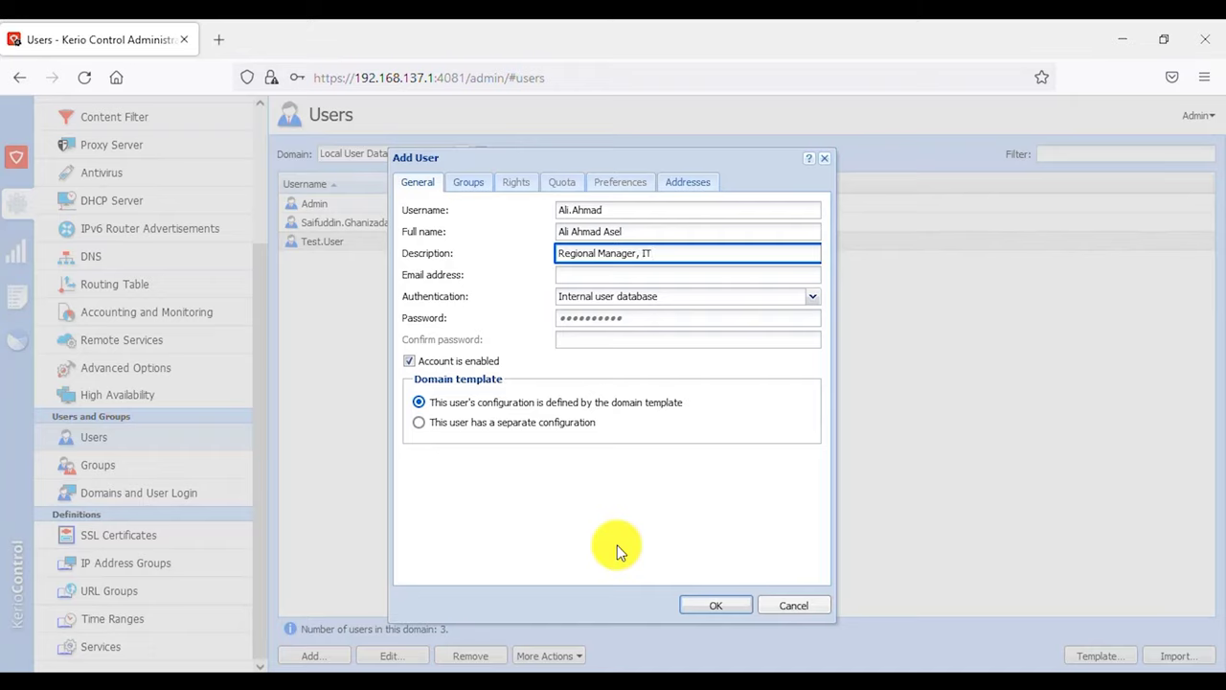
pyautogui.press('Tab')
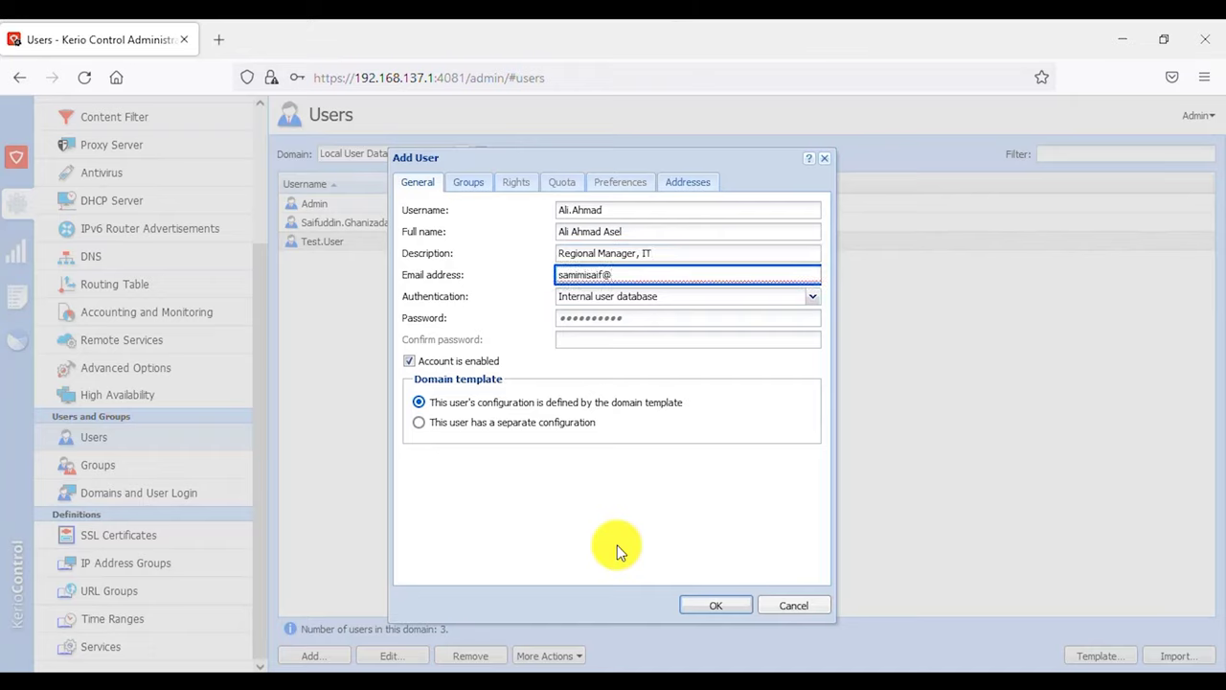
pyautogui.press('Tab')
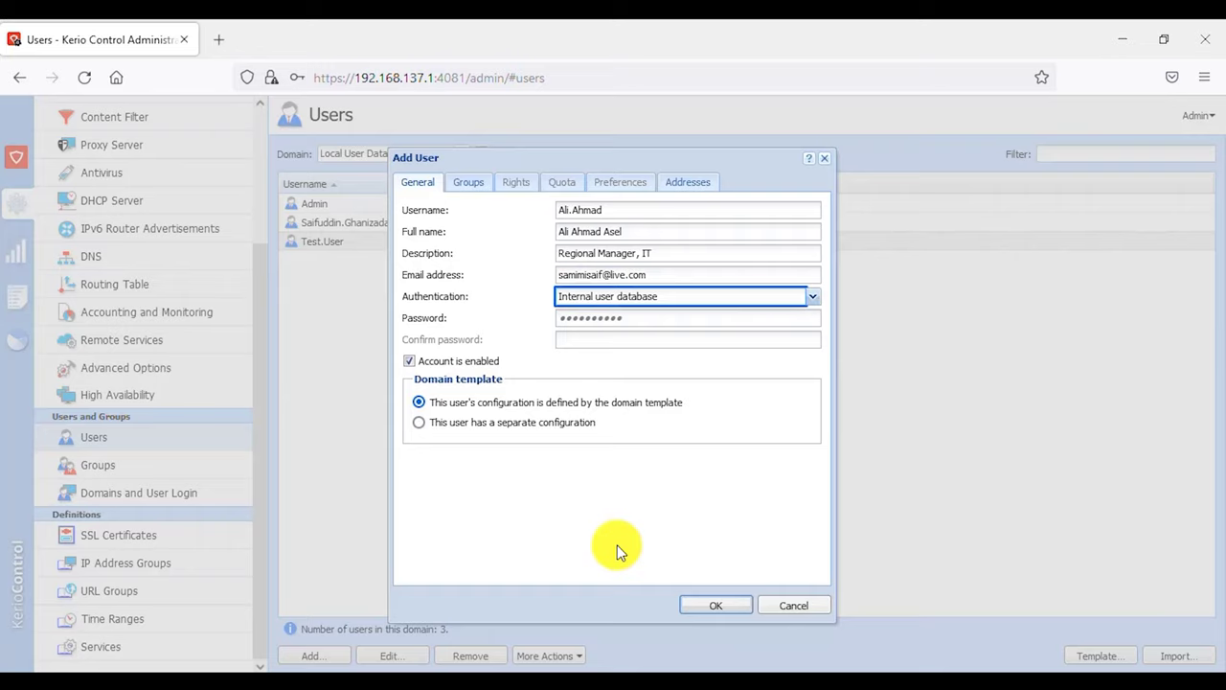
# - Set the user's authentication to Internal user database
pyautogui.click(651, 296)
pyautogui.click(651, 296)
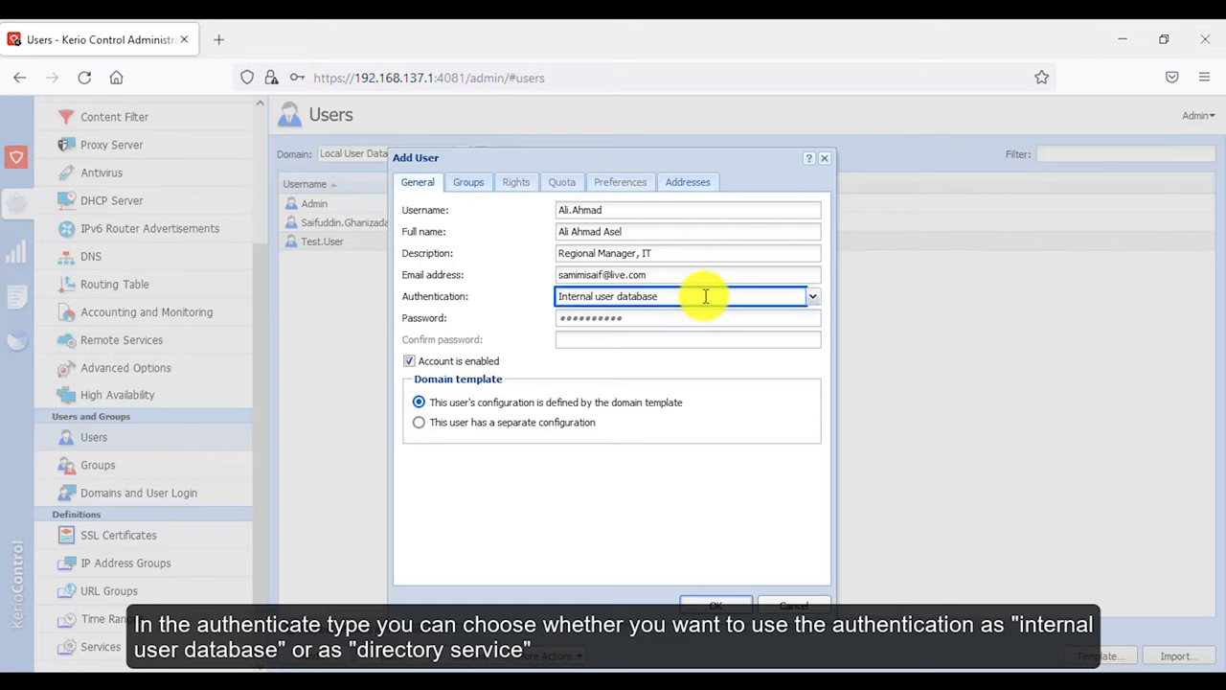
pyautogui.click(705, 296)
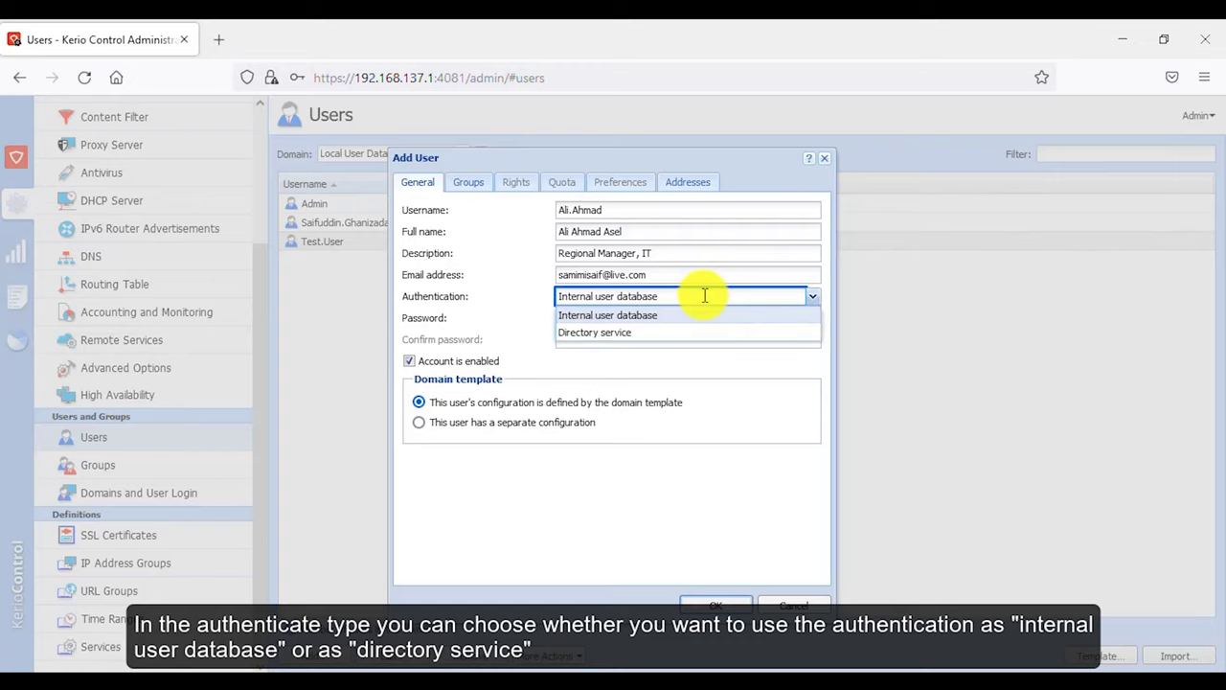
pyautogui.click(672, 337)
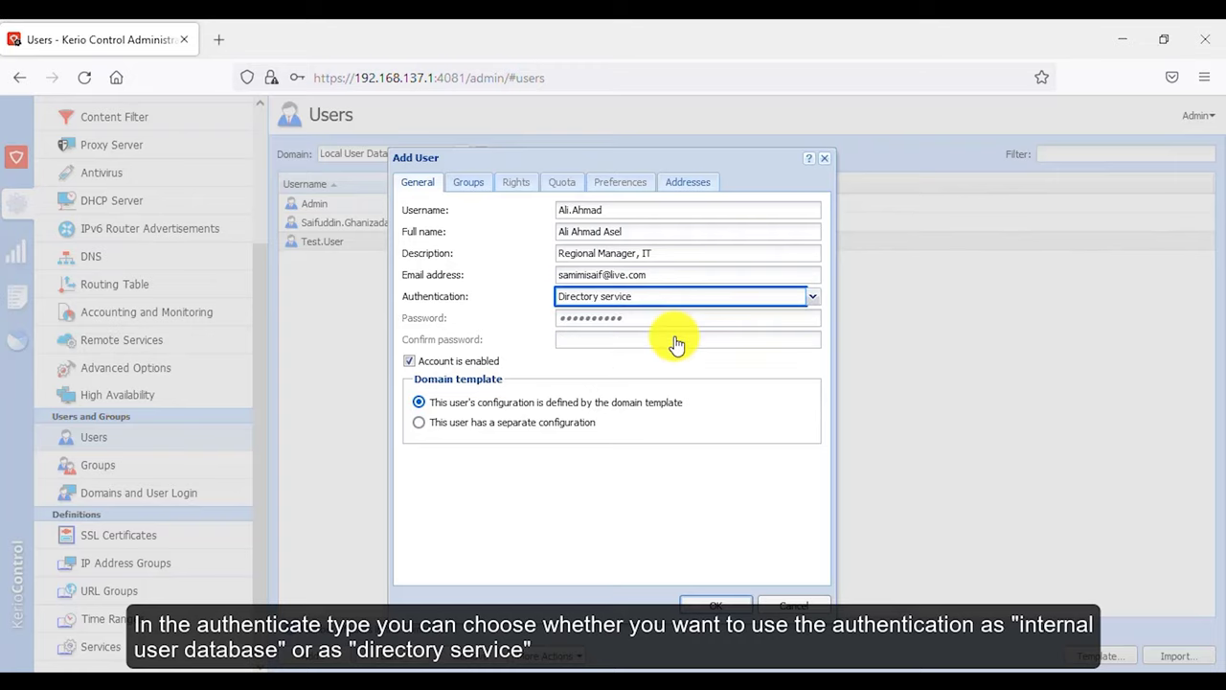
pyautogui.click(649, 298)
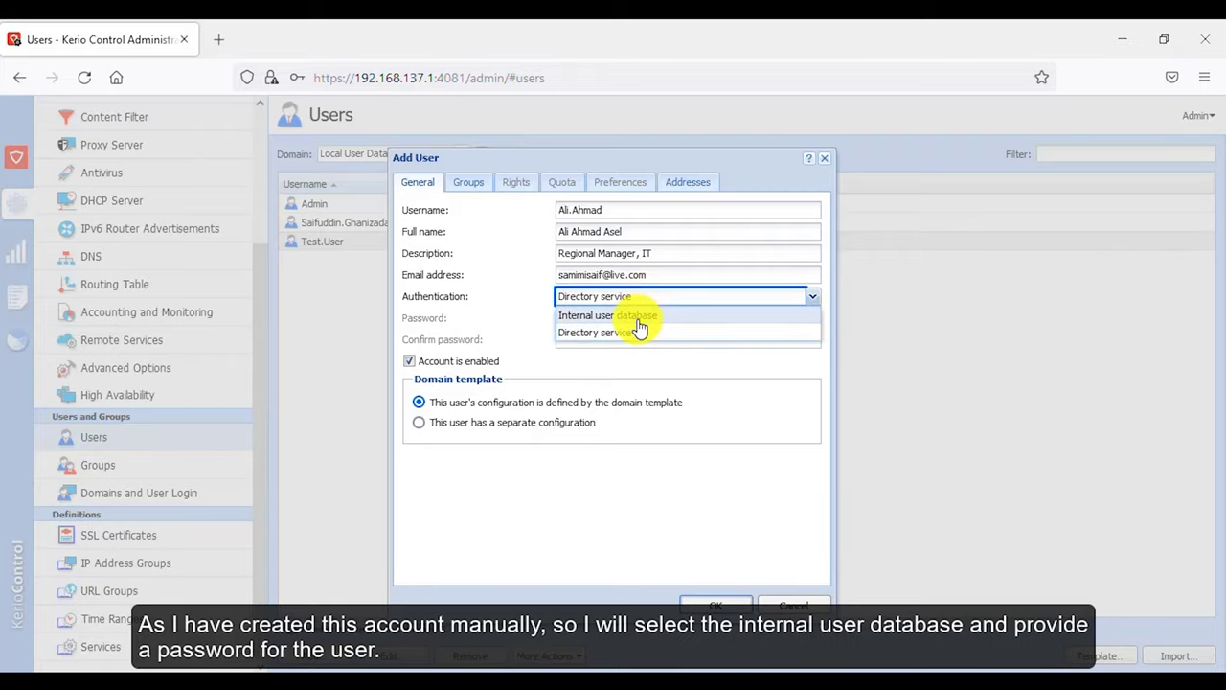
pyautogui.click(638, 316)
# - Enter and confirm the user's password and enable 'This user has a separate configuration'
pyautogui.click(639, 320)
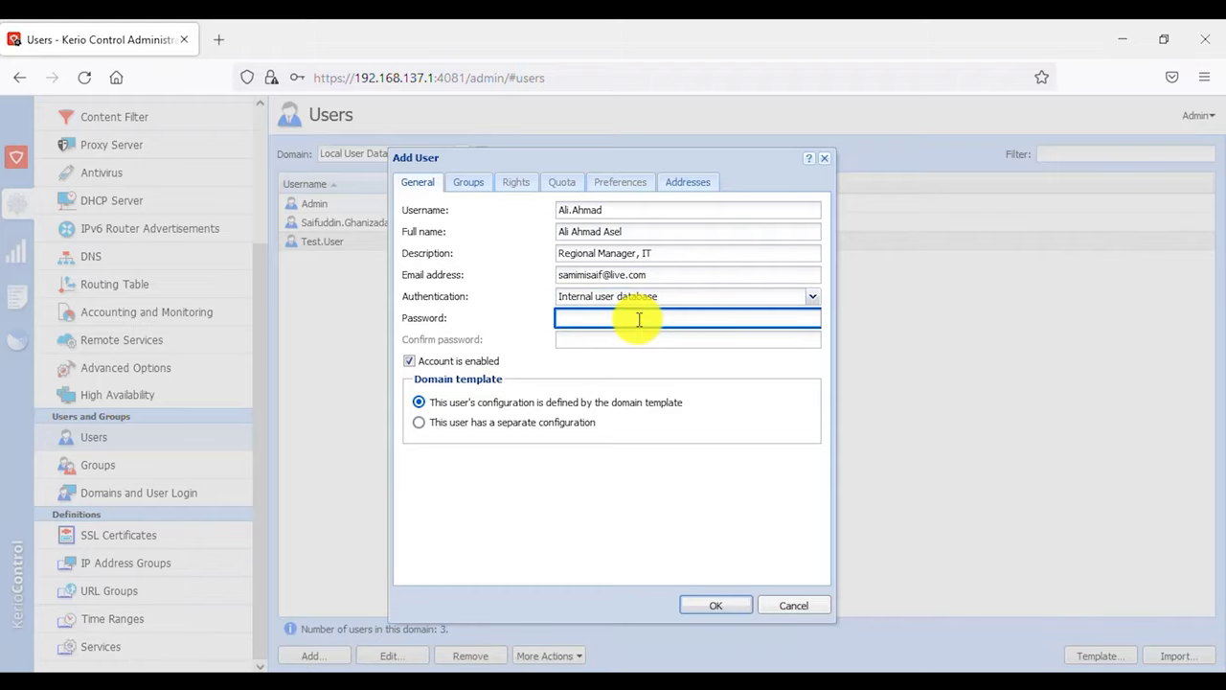
pyautogui.write('•••••••••••')
pyautogui.press('Tab')
pyautogui.write('•••••••••••')
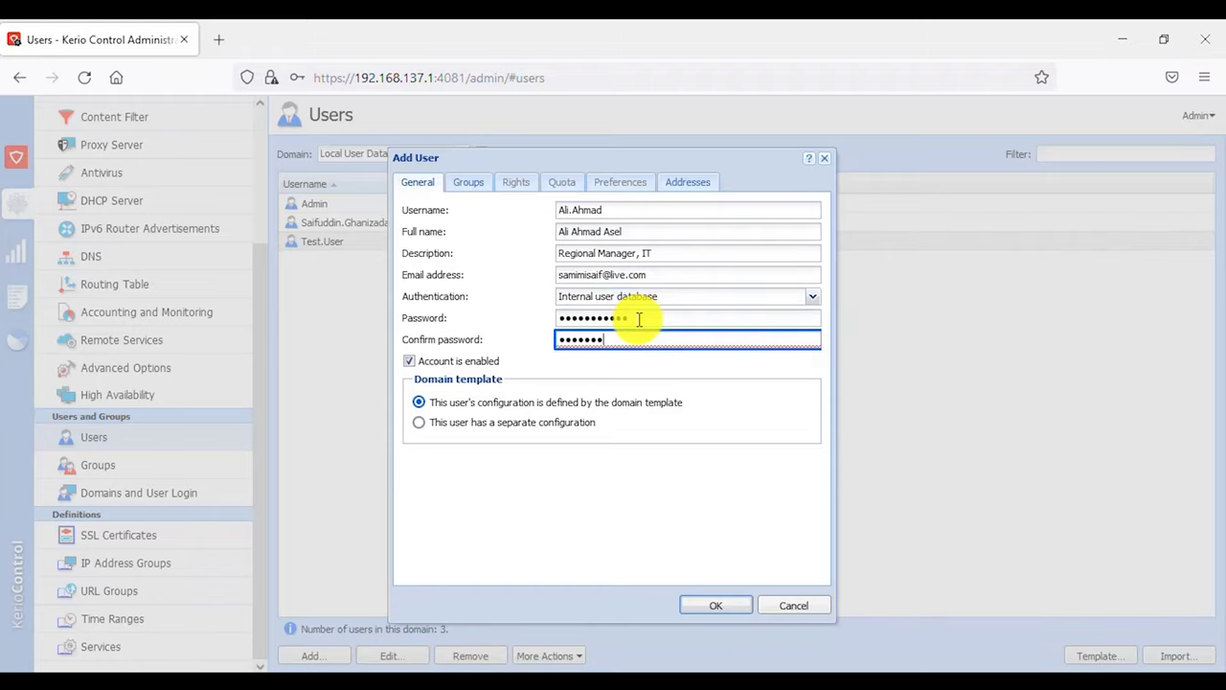
pyautogui.click(466, 421)
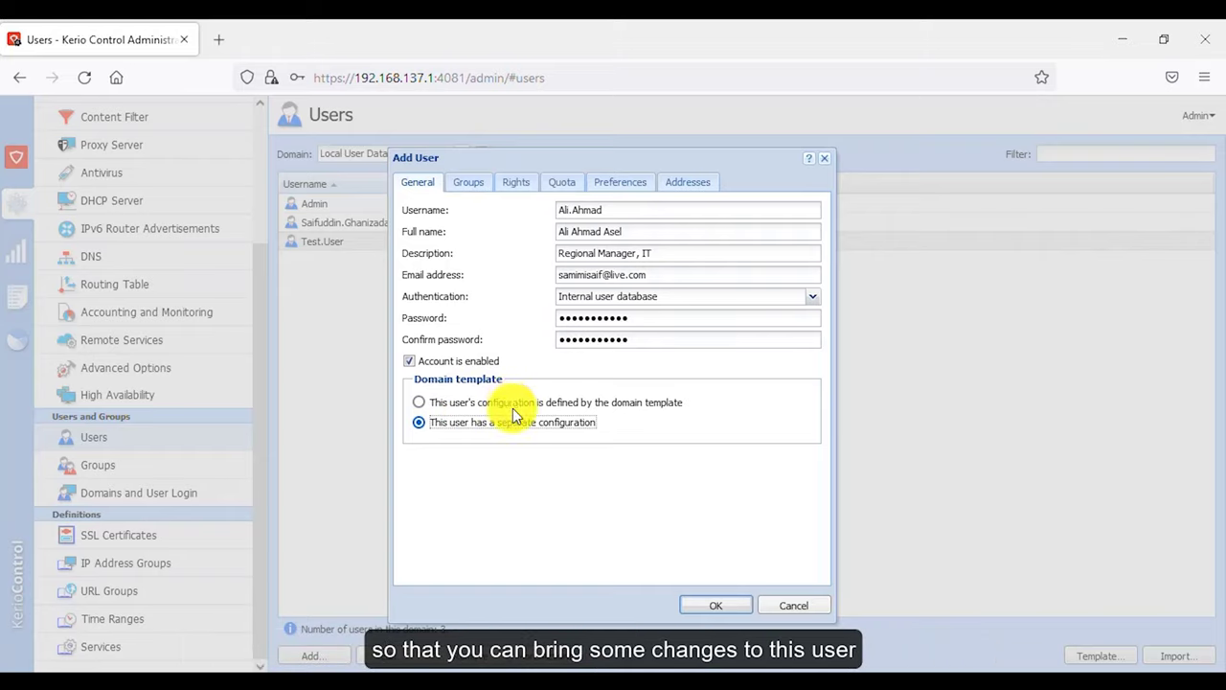
pyautogui.click(468, 184)
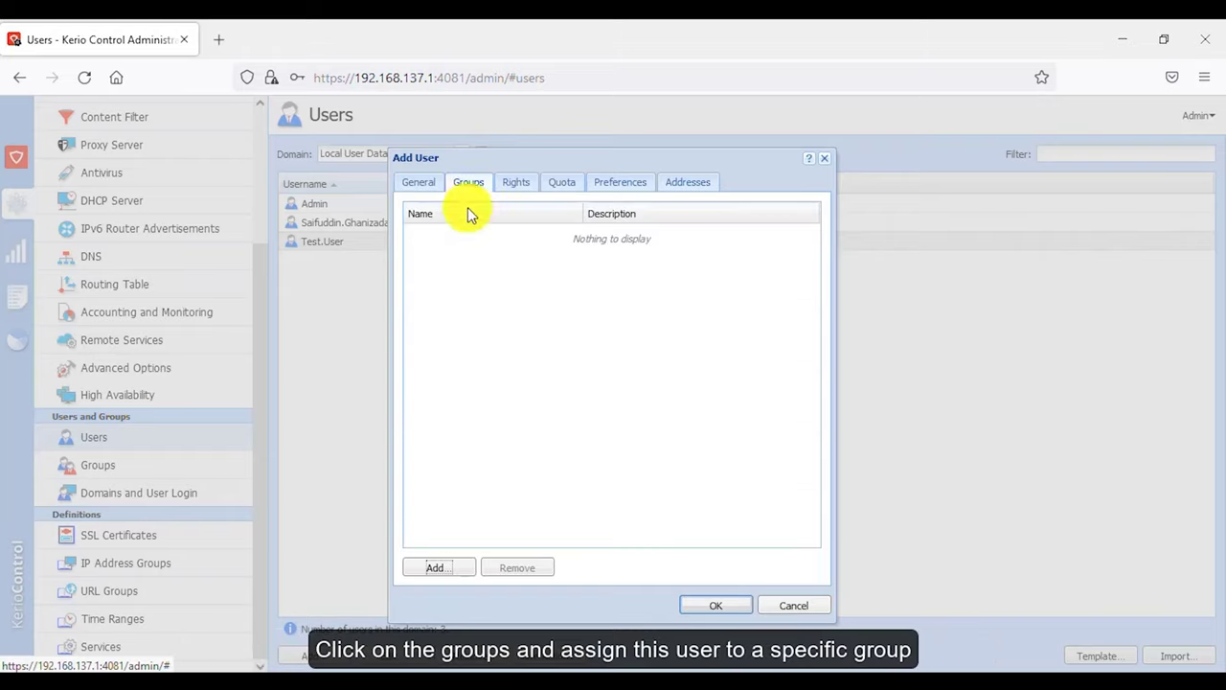
# - Add the IT group to the new user's group memberships
pyautogui.click(440, 569)
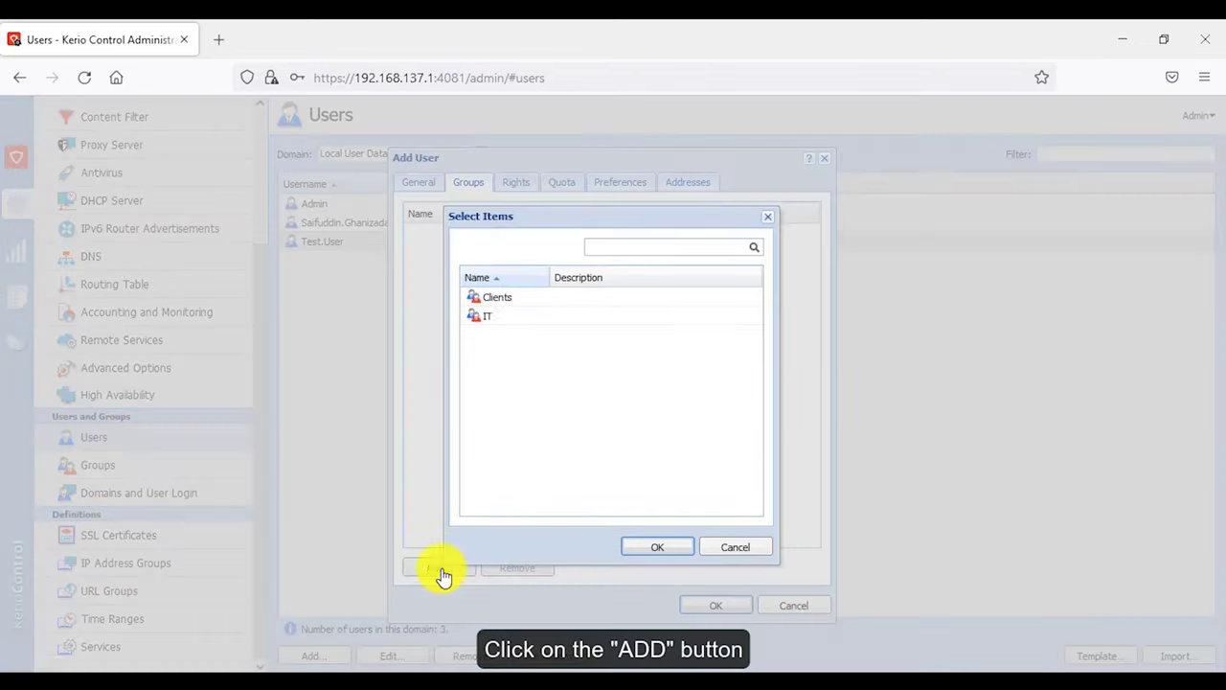
pyautogui.click(537, 315)
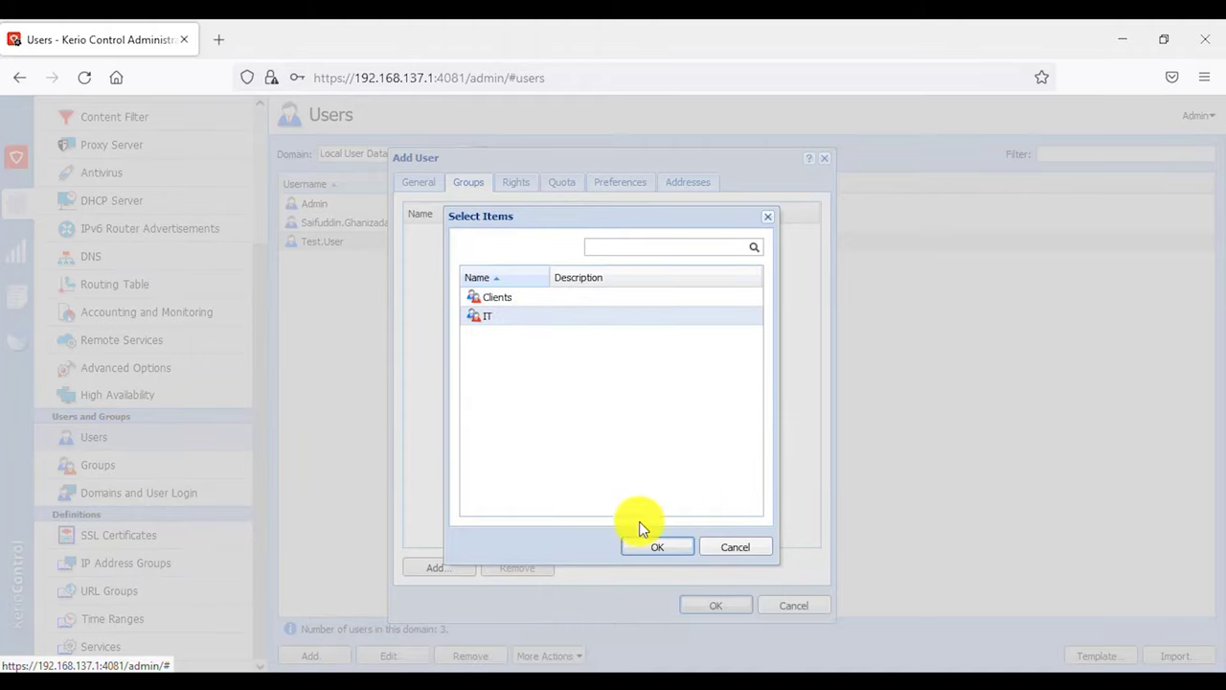
pyautogui.click(660, 555)
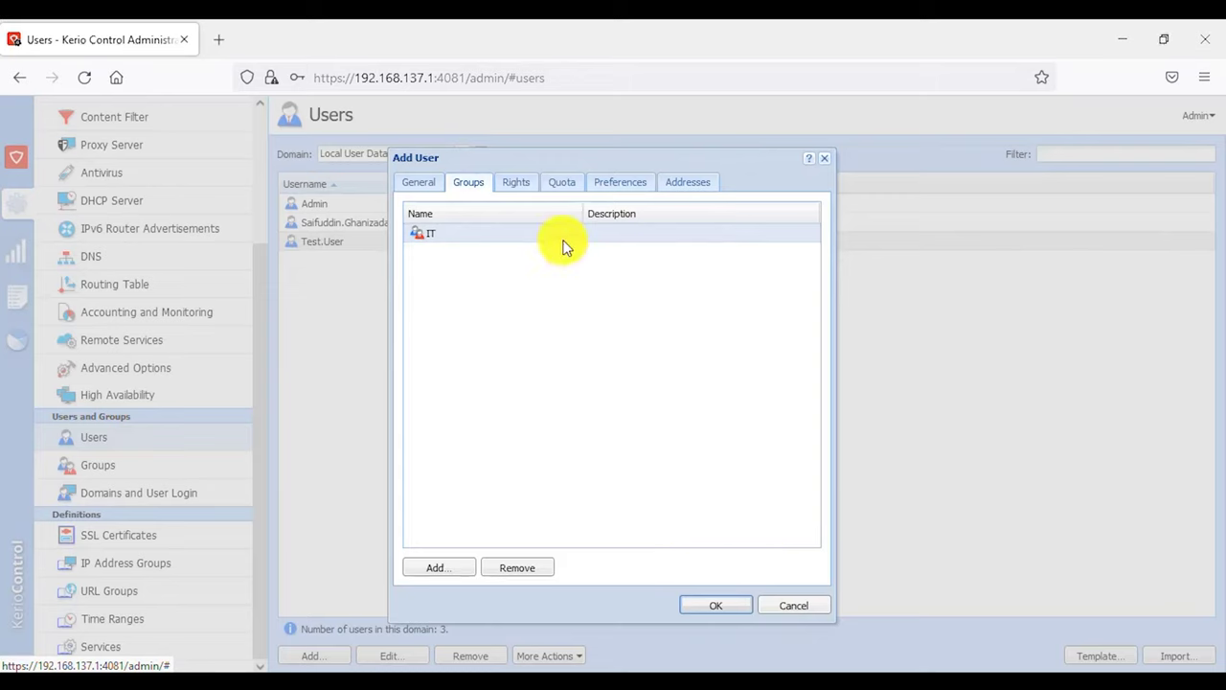
pyautogui.click(515, 184)
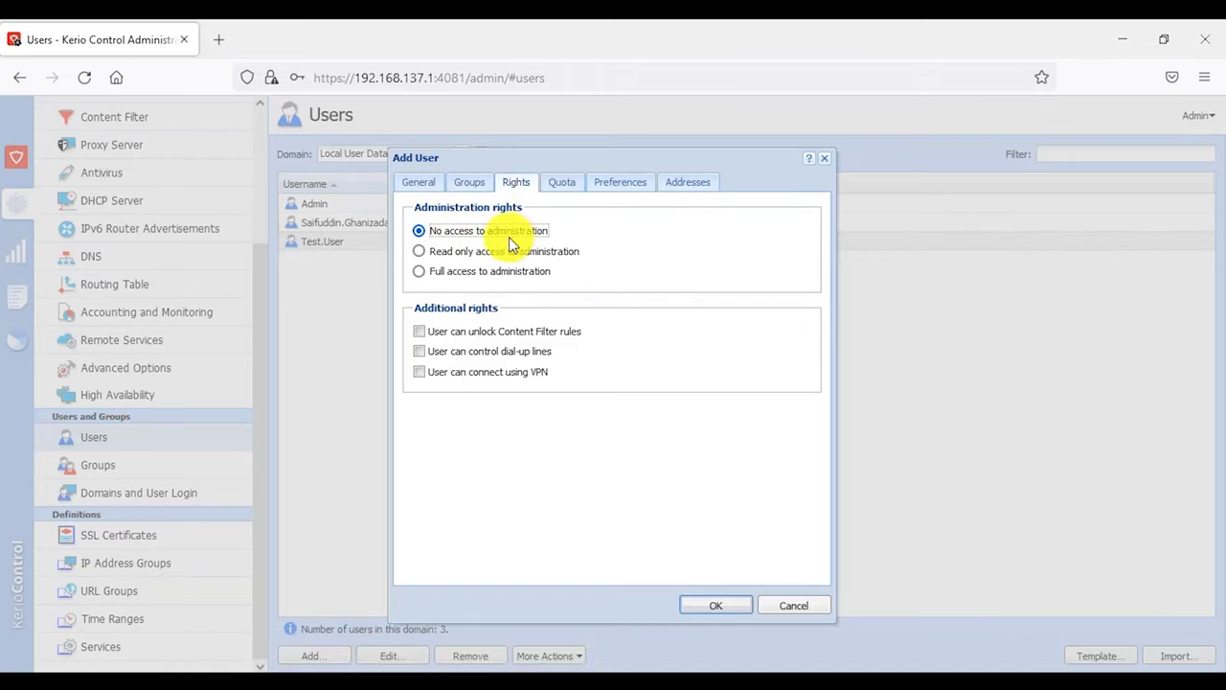
# - Grant full administration access plus Content Filter unlock and dial-up line control rights
pyautogui.click(456, 256)
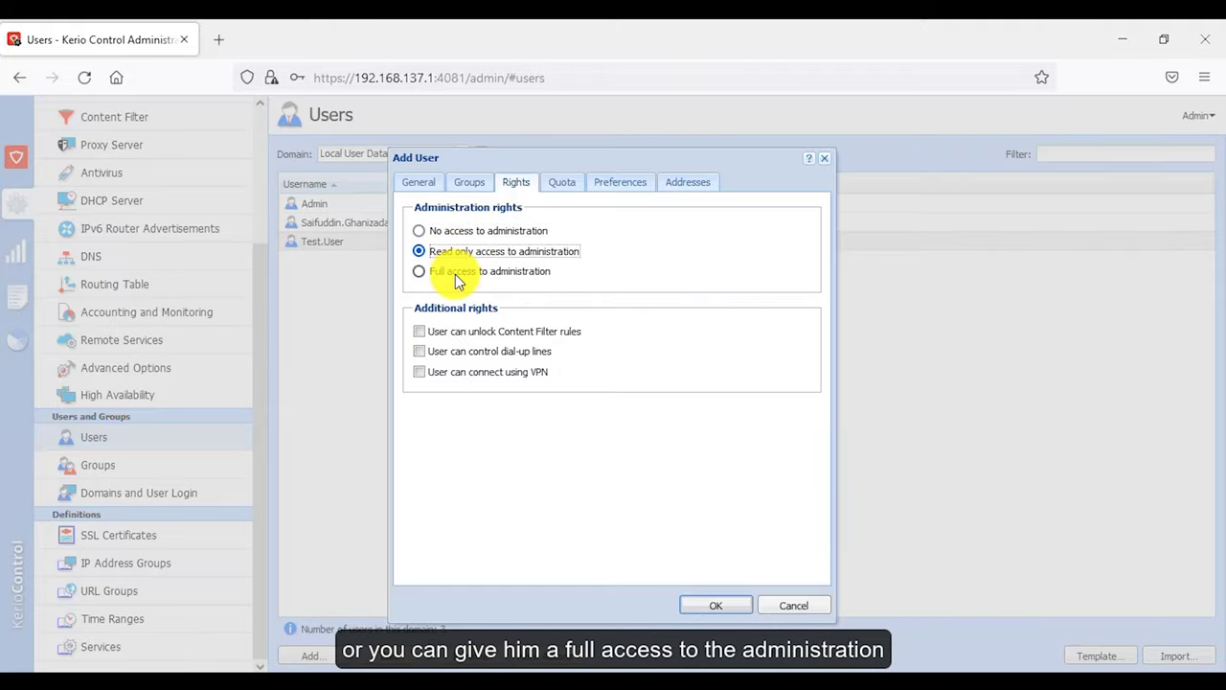
pyautogui.click(455, 274)
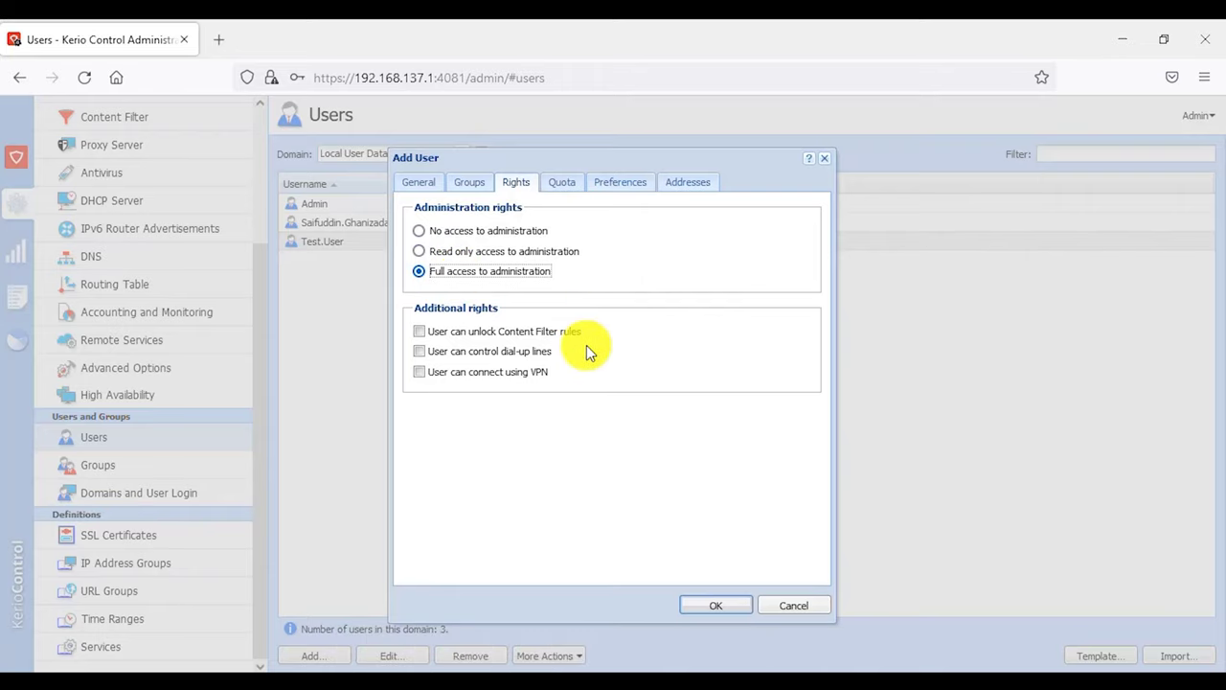
pyautogui.click(421, 335)
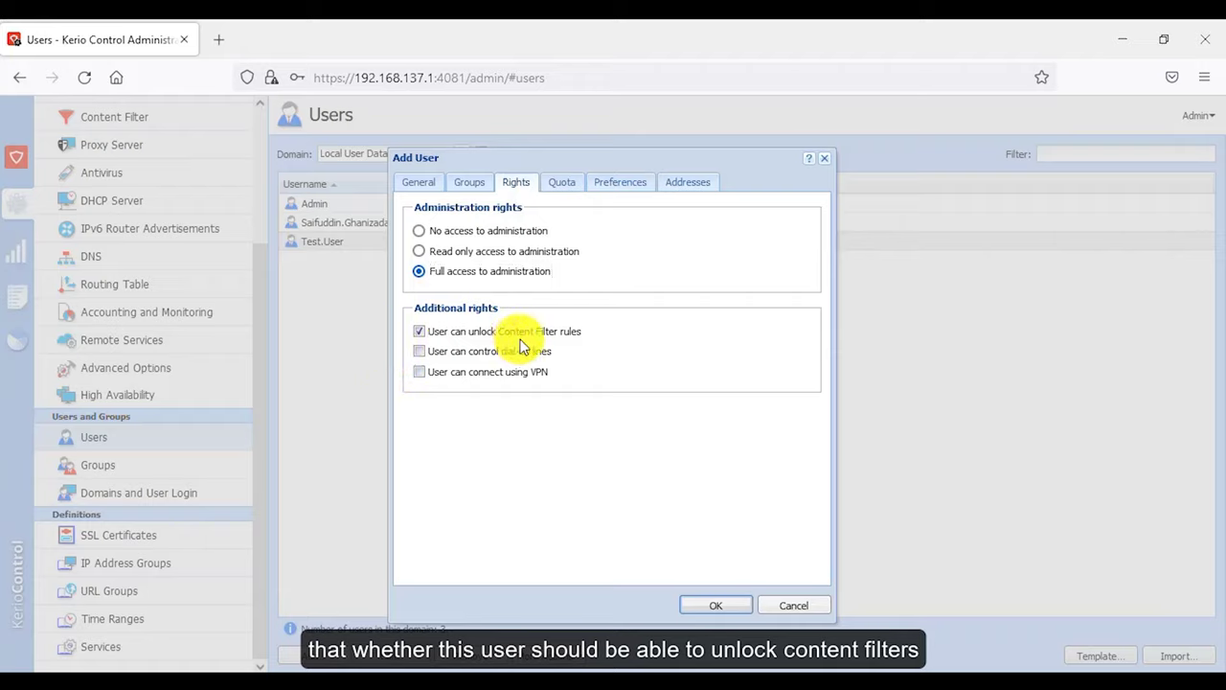
pyautogui.click(420, 352)
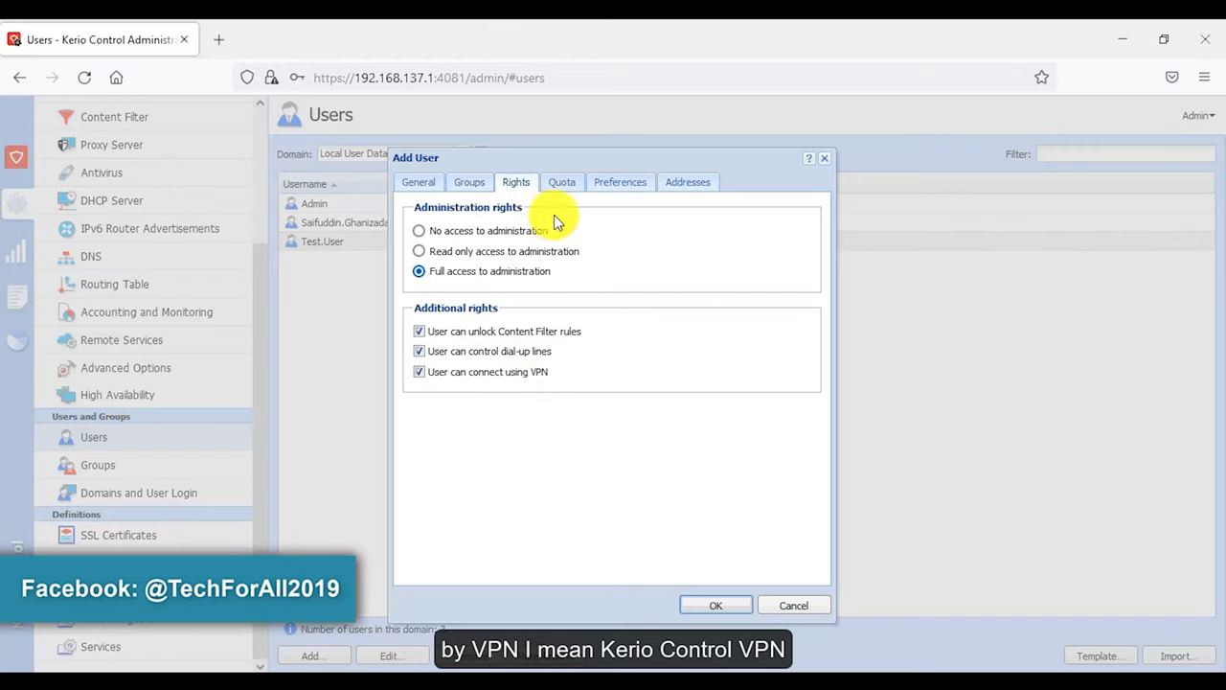
pyautogui.click(555, 184)
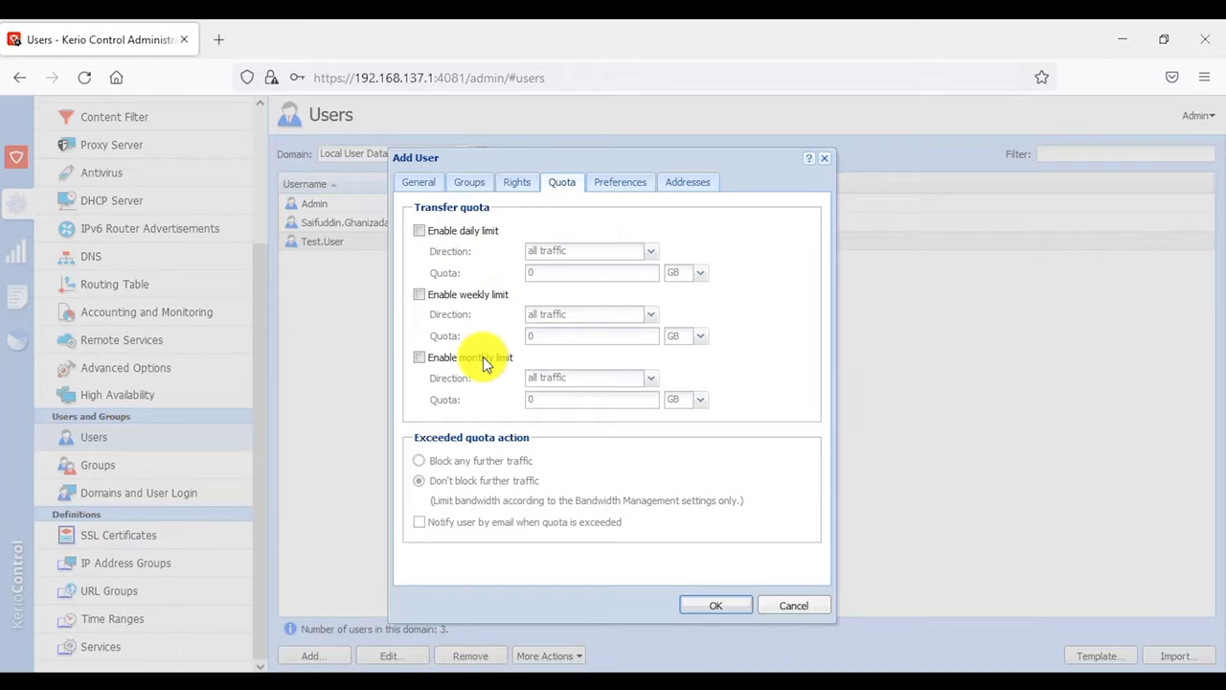
# - Set a weekly 10 GB download quota that doesn't block traffic and emails the user
pyautogui.click(464, 298)
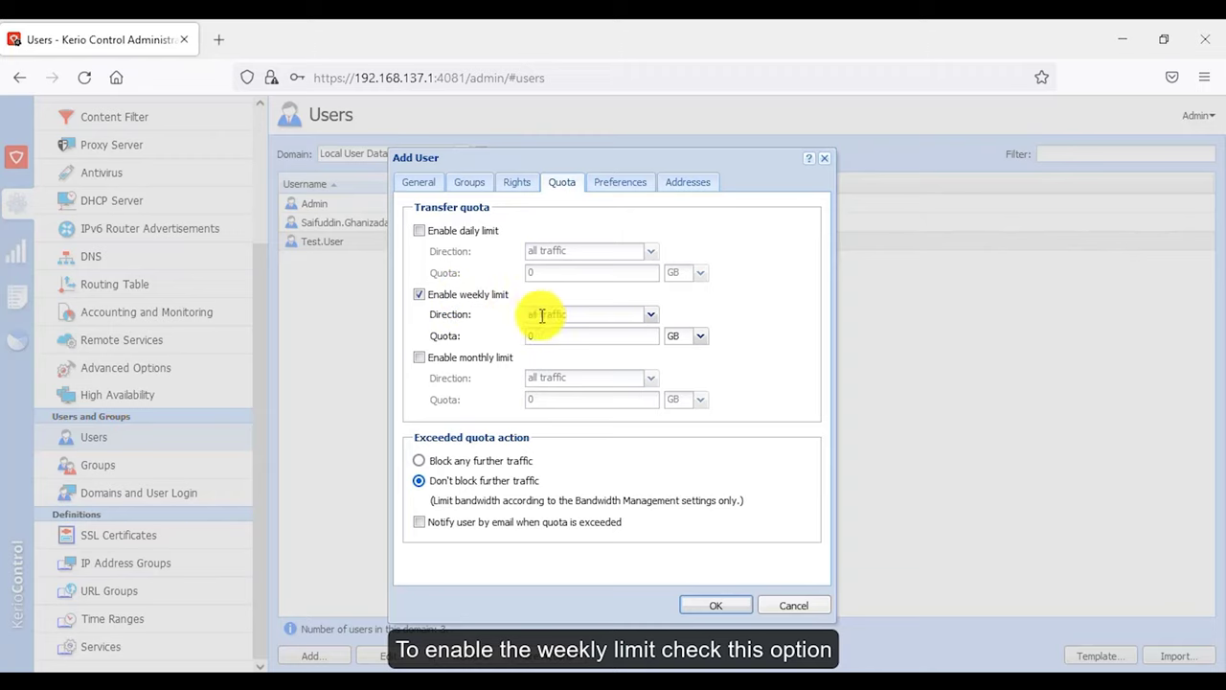
pyautogui.click(575, 315)
pyautogui.click(575, 315)
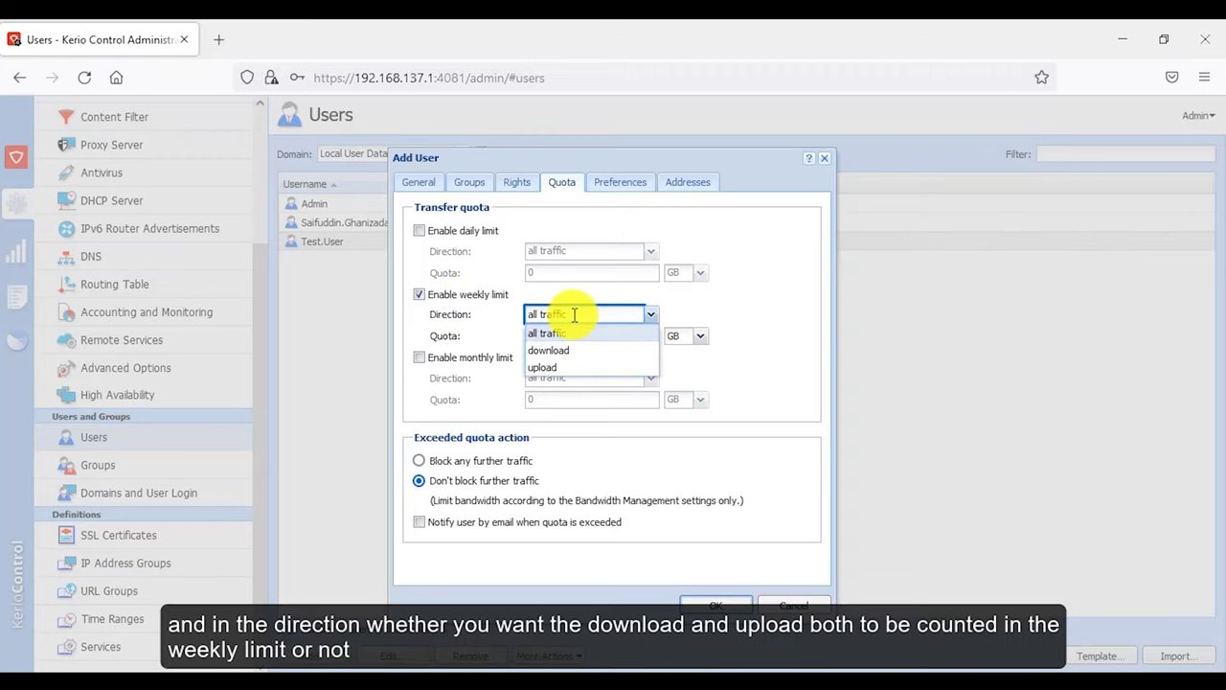
pyautogui.click(608, 351)
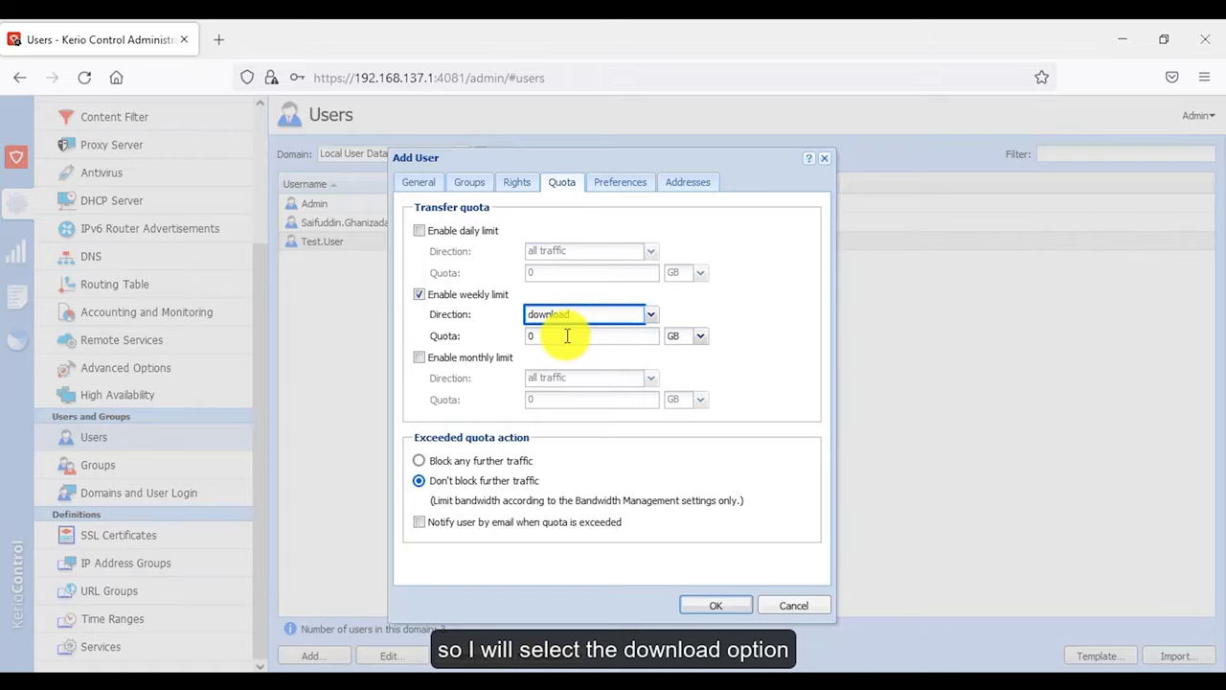
pyautogui.click(567, 335)
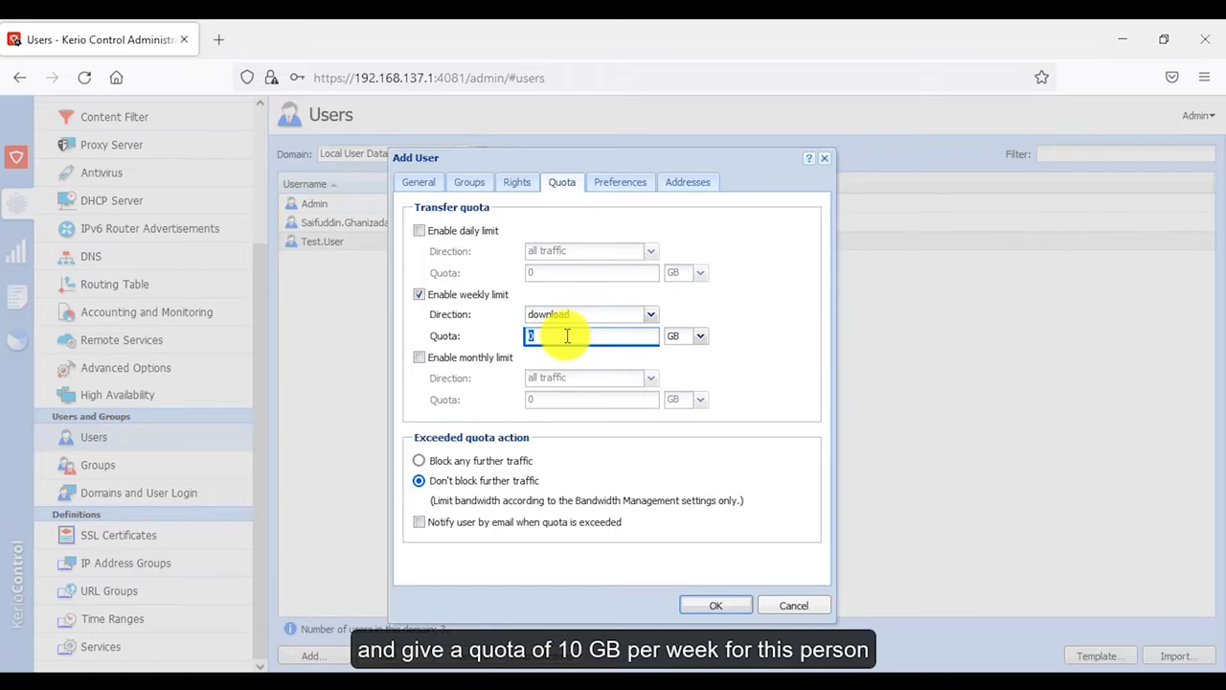
pyautogui.write('10')
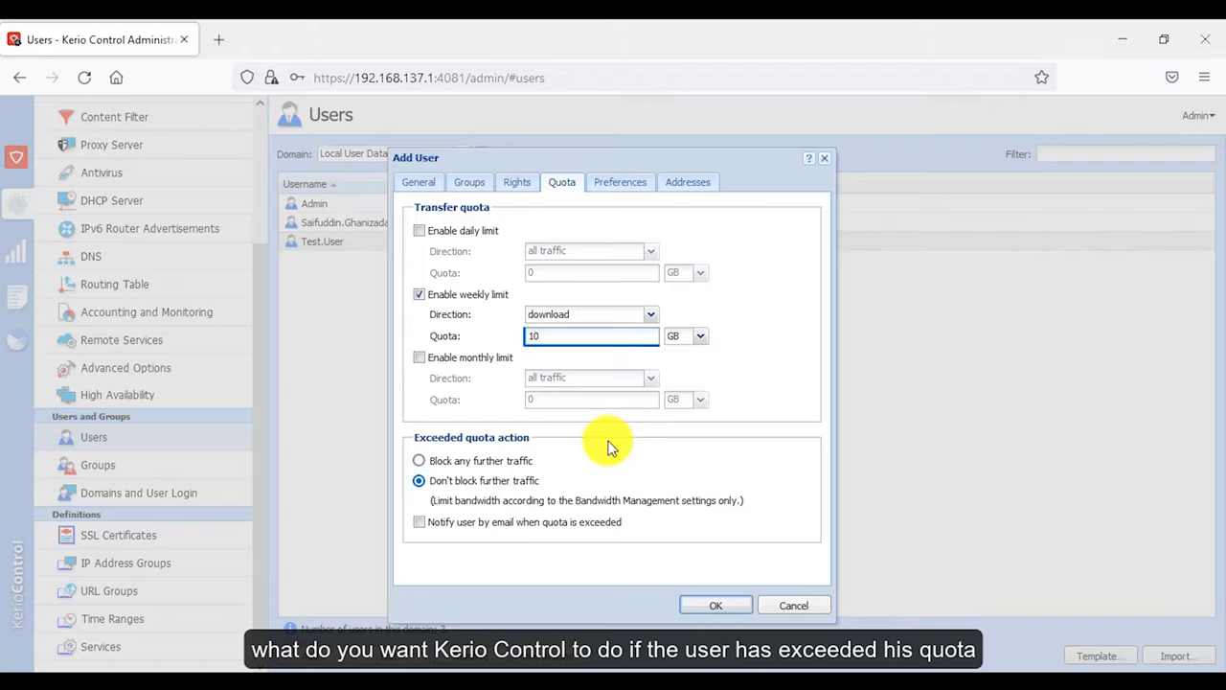
pyautogui.click(462, 465)
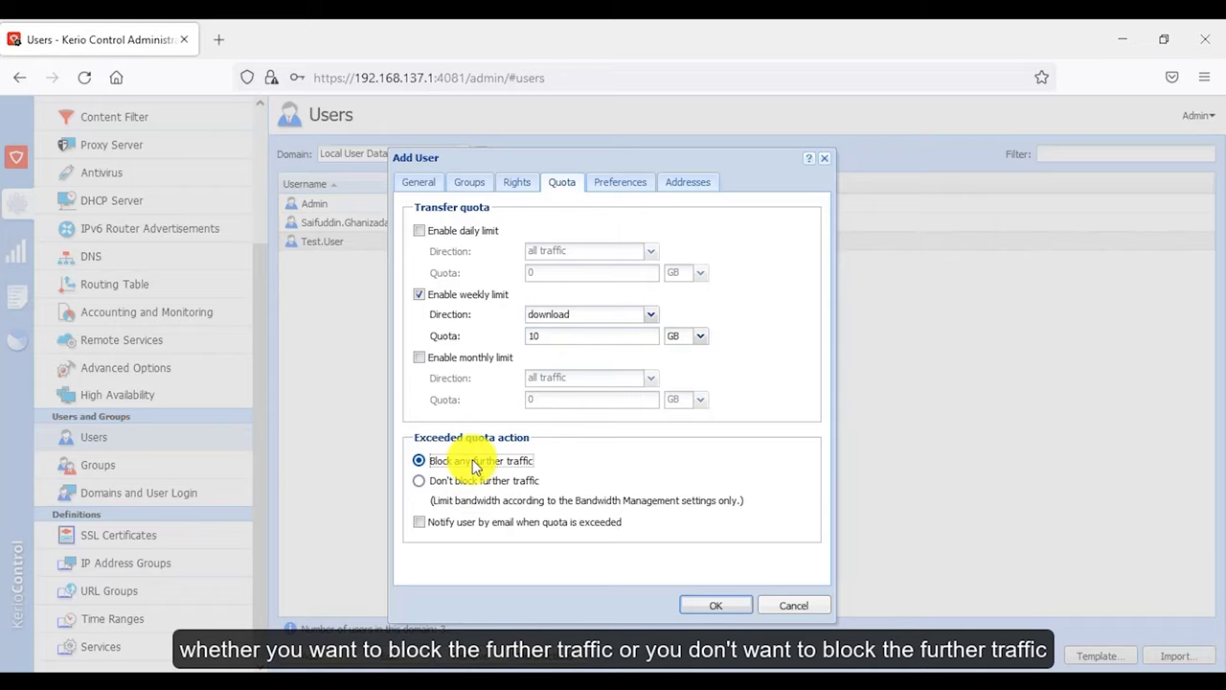
pyautogui.click(469, 480)
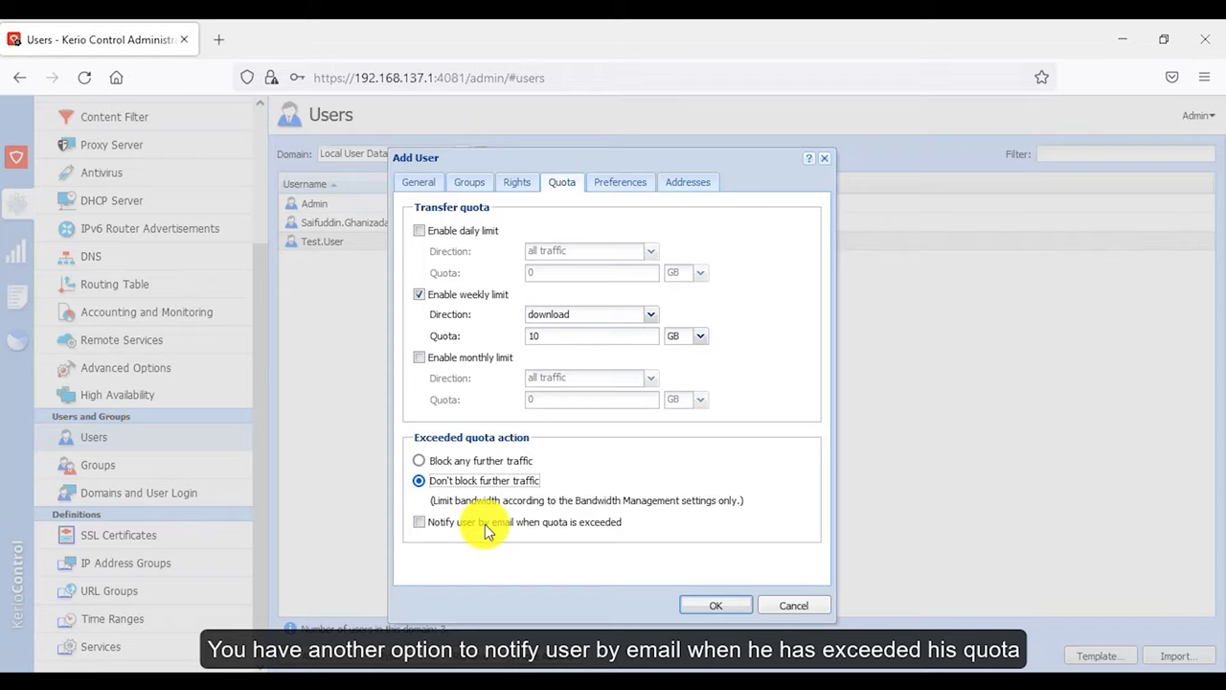
pyautogui.click(418, 523)
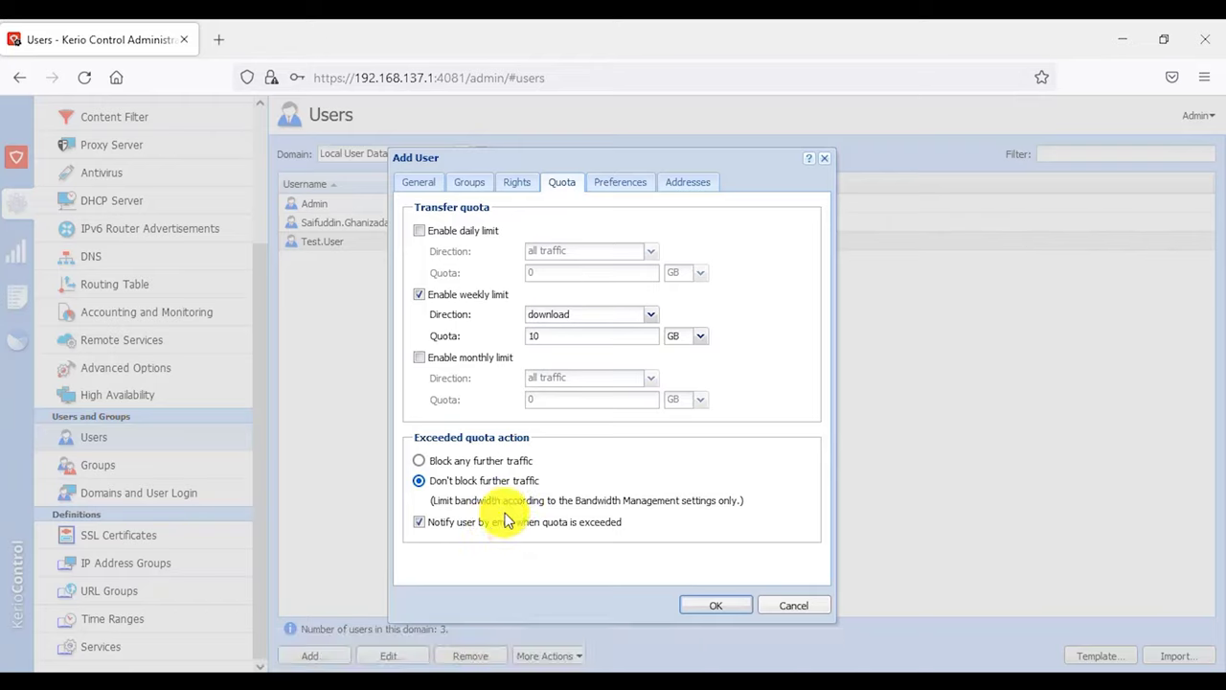
pyautogui.click(618, 183)
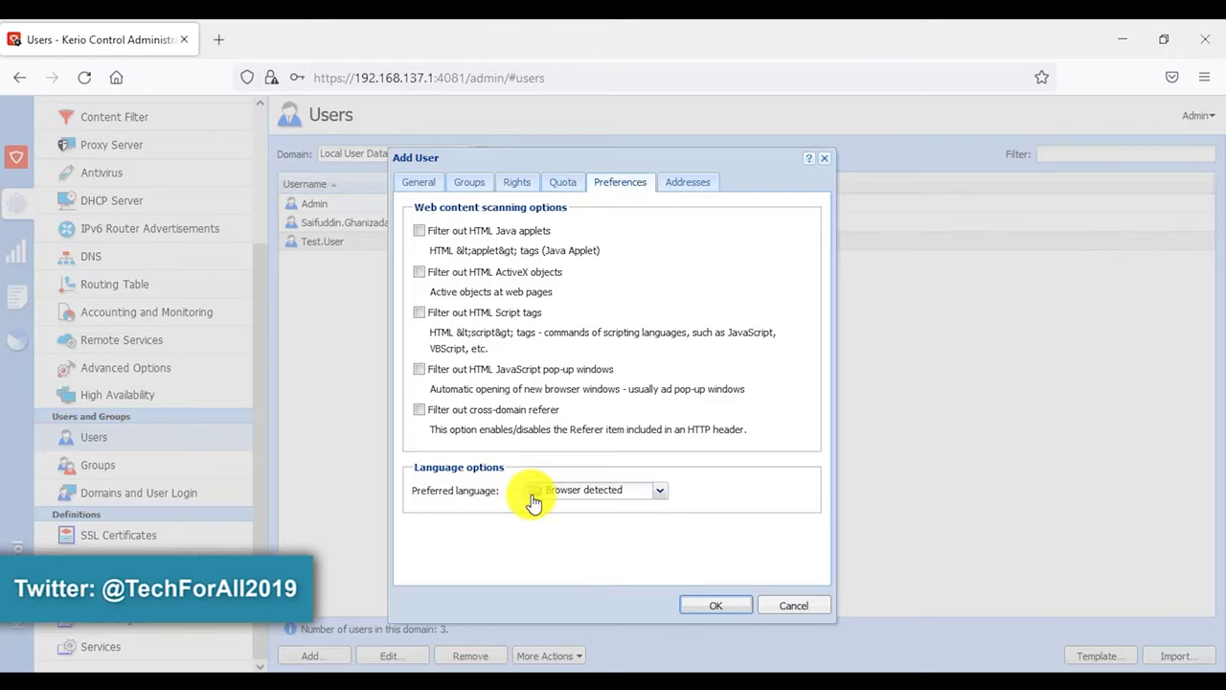
# - Choose English as the user's preferred language
pyautogui.click(628, 492)
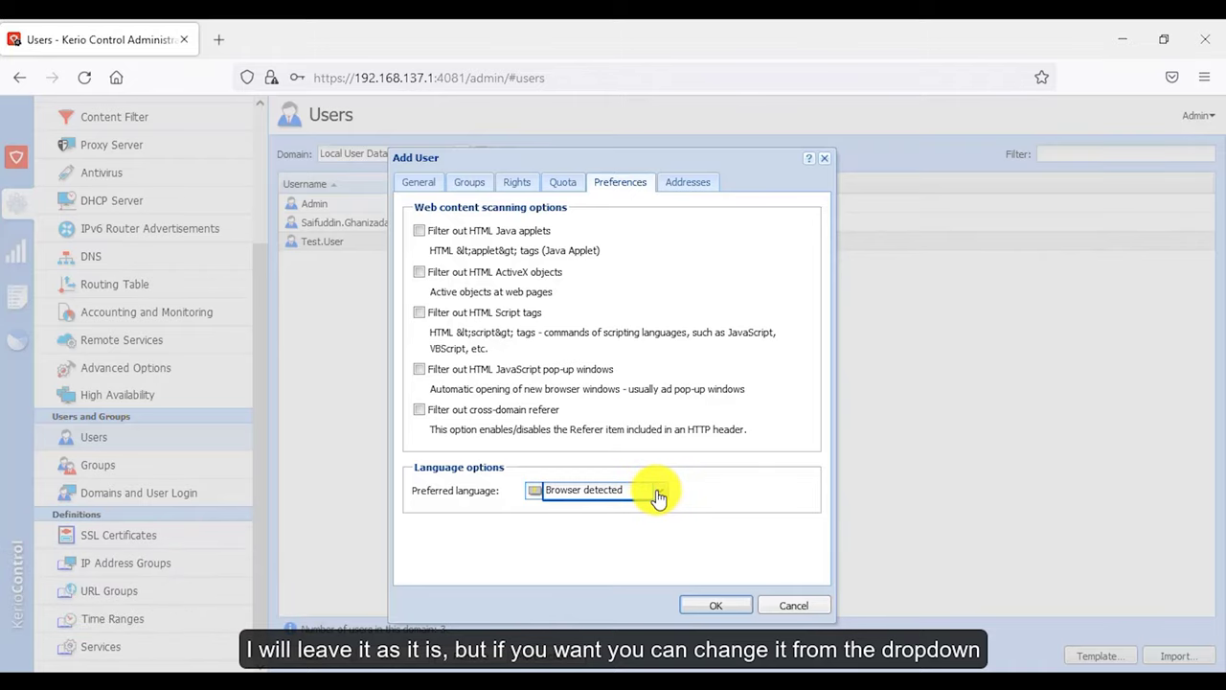
pyautogui.click(660, 494)
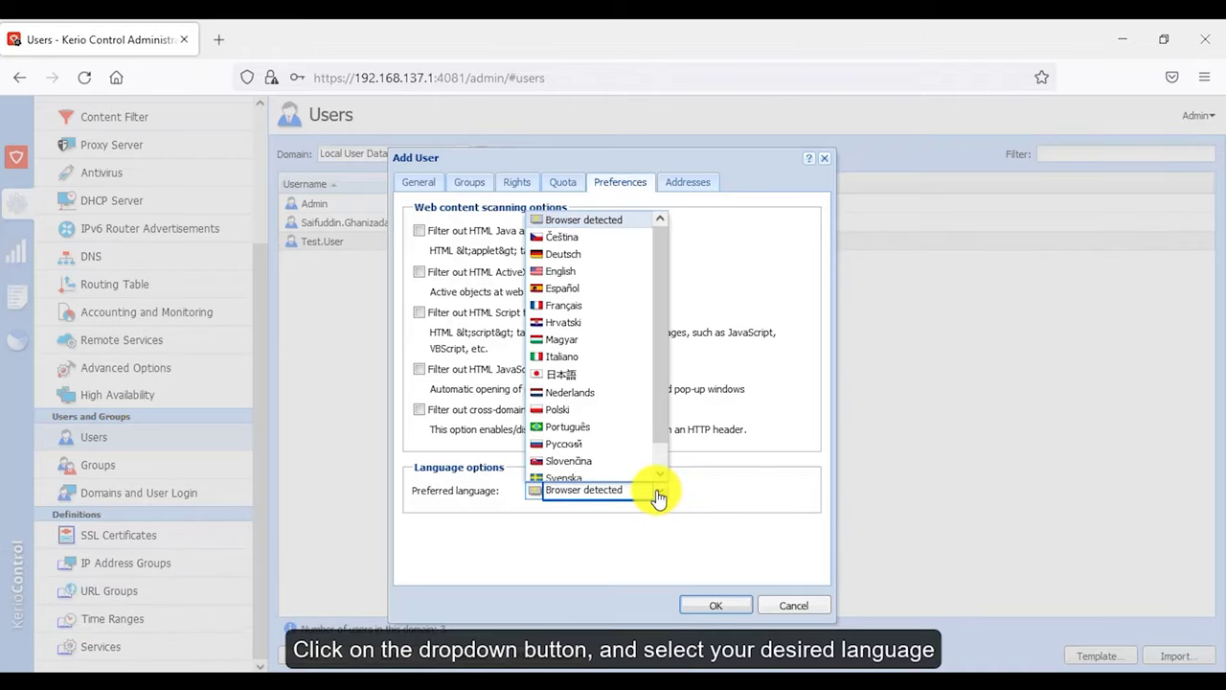
pyautogui.click(588, 272)
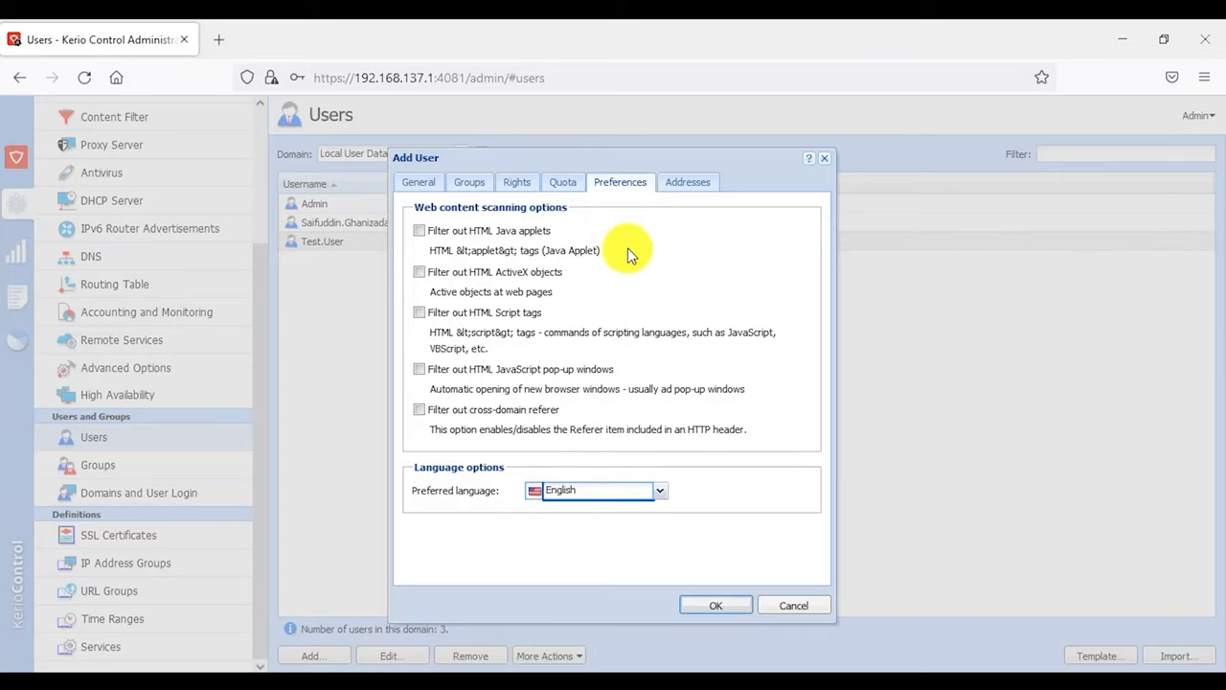
pyautogui.click(685, 188)
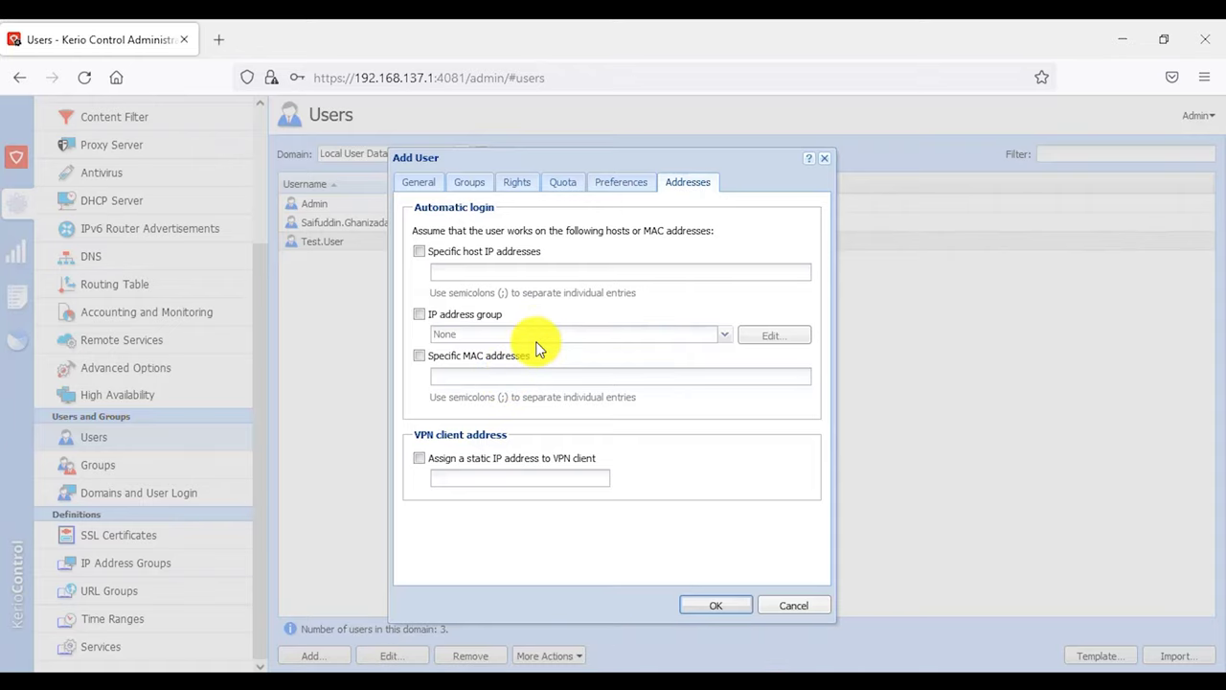
# - Enable host-IP automatic login and enter 192.168.137.95 as the host address
pyautogui.click(419, 252)
pyautogui.click(460, 273)
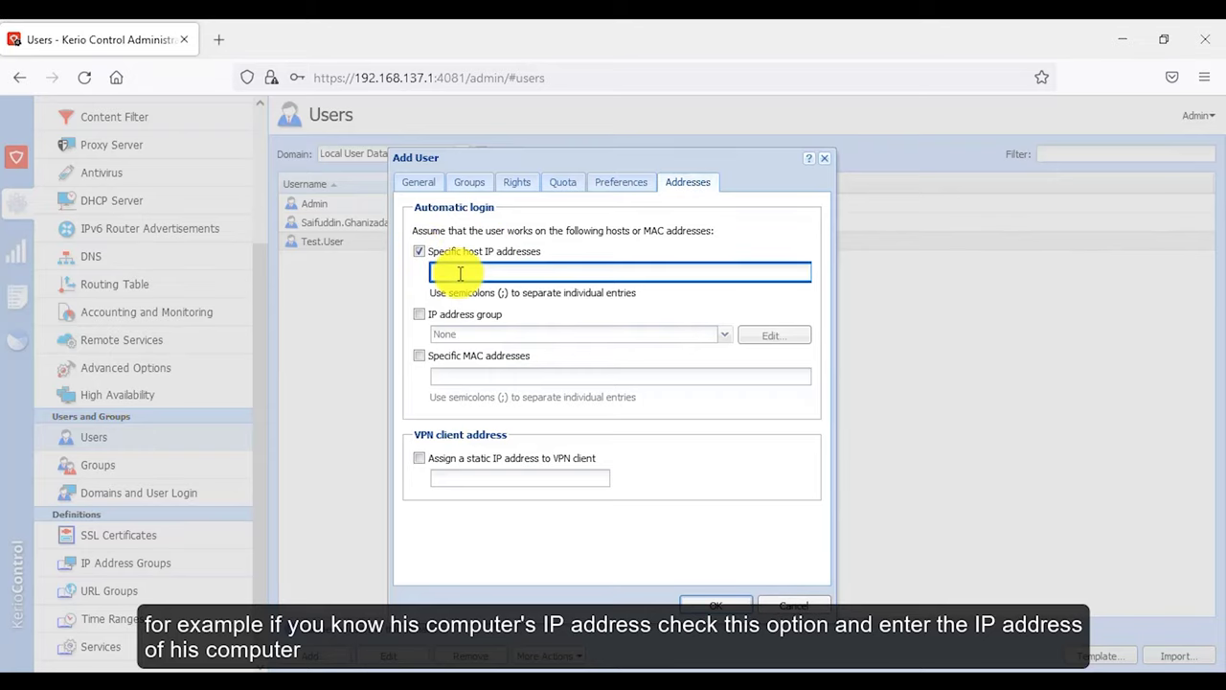
pyautogui.write('192.168.137.95')
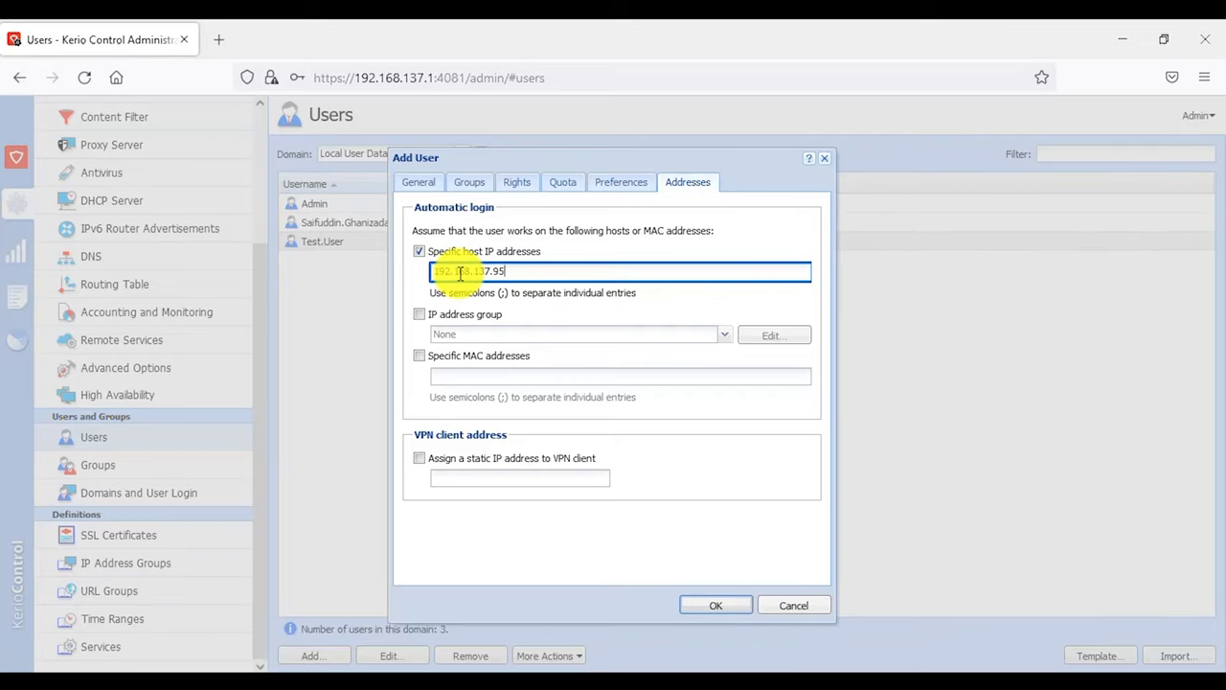
pyautogui.moveTo(503, 270); pyautogui.dragTo(438, 269)
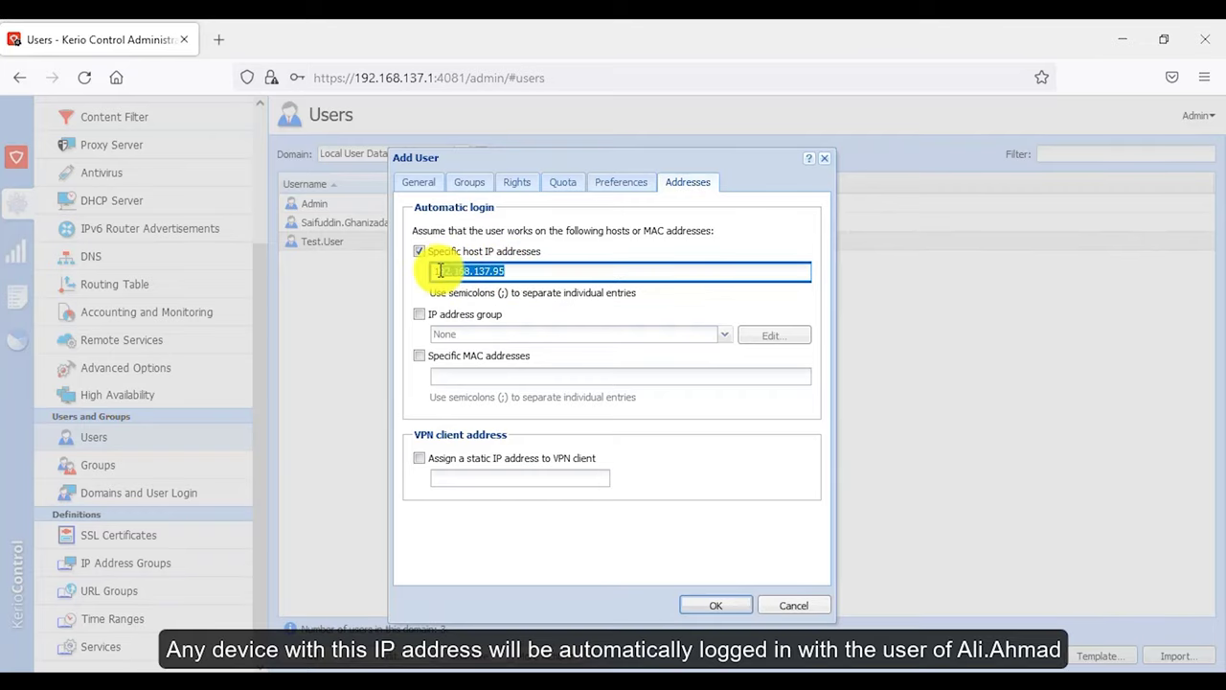
pyautogui.click(438, 269)
pyautogui.tripleClick(431, 269)
pyautogui.click(509, 272)
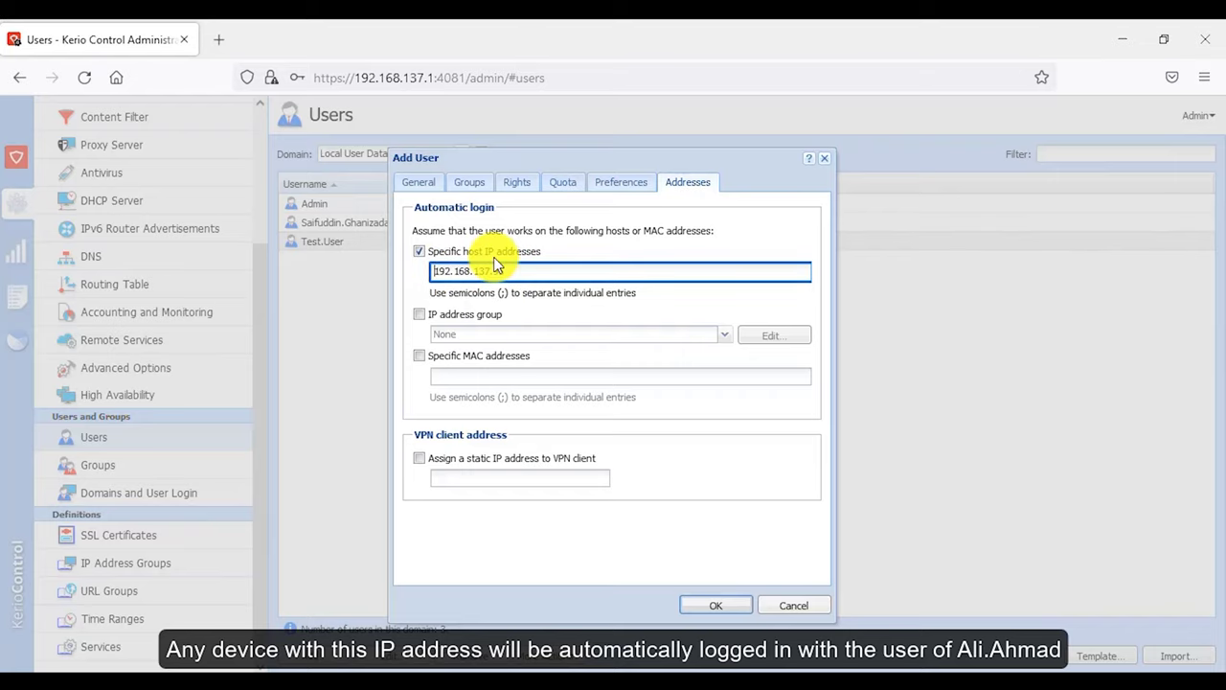
pyautogui.click(419, 182)
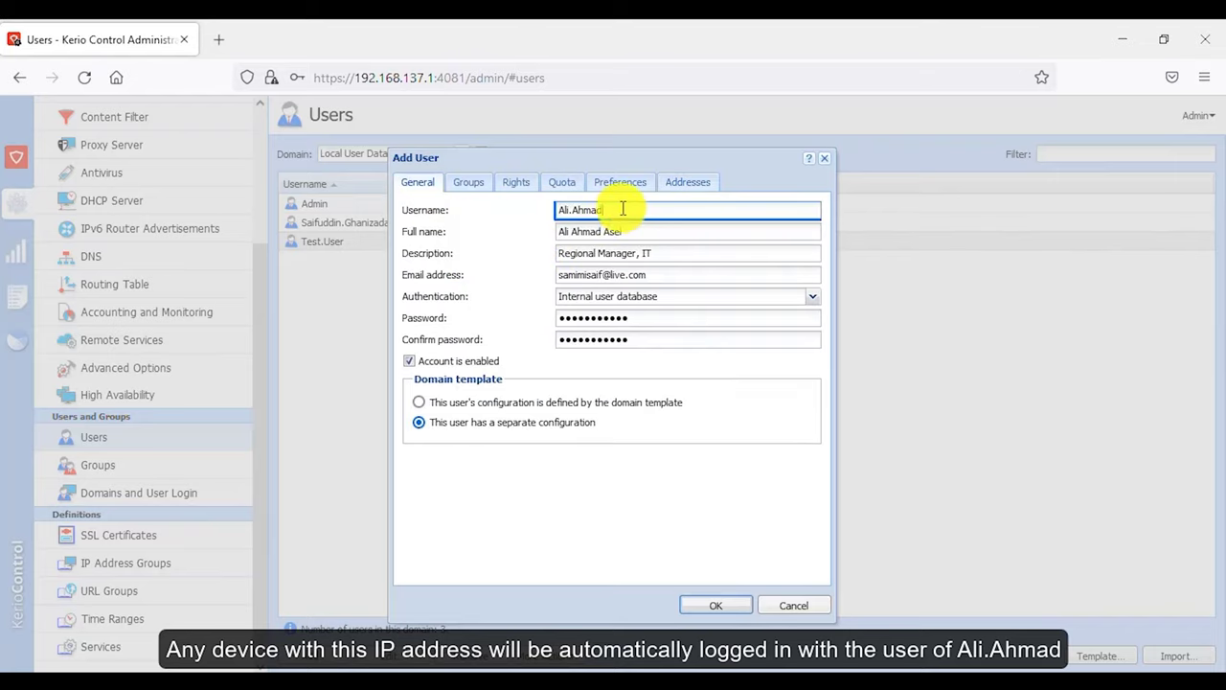
pyautogui.click(684, 187)
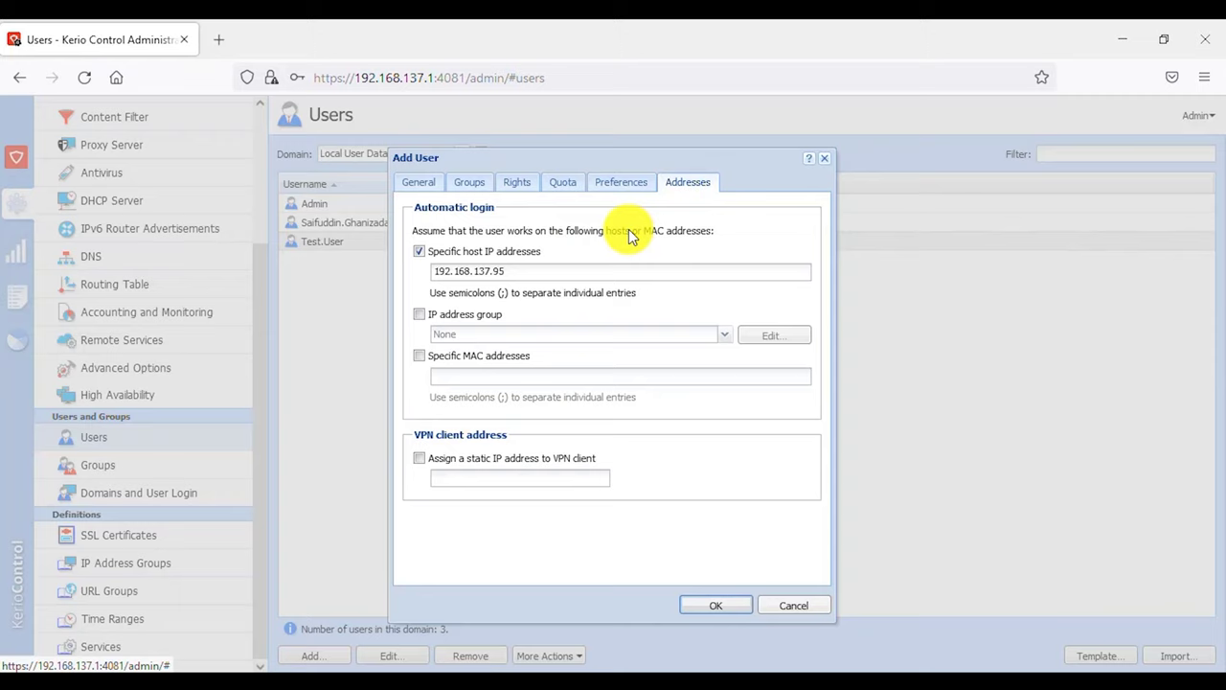
# - Try MAC-address login, then switch off both MAC and host IP automatic login
pyautogui.click(469, 360)
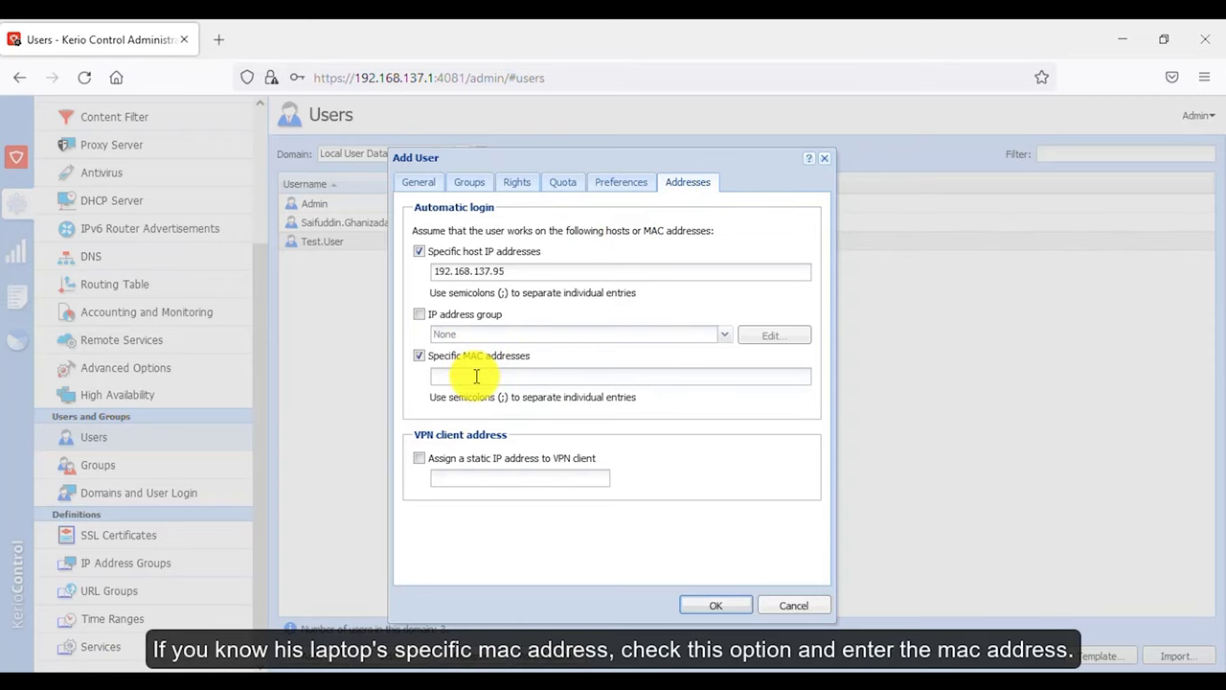
pyautogui.click(476, 377)
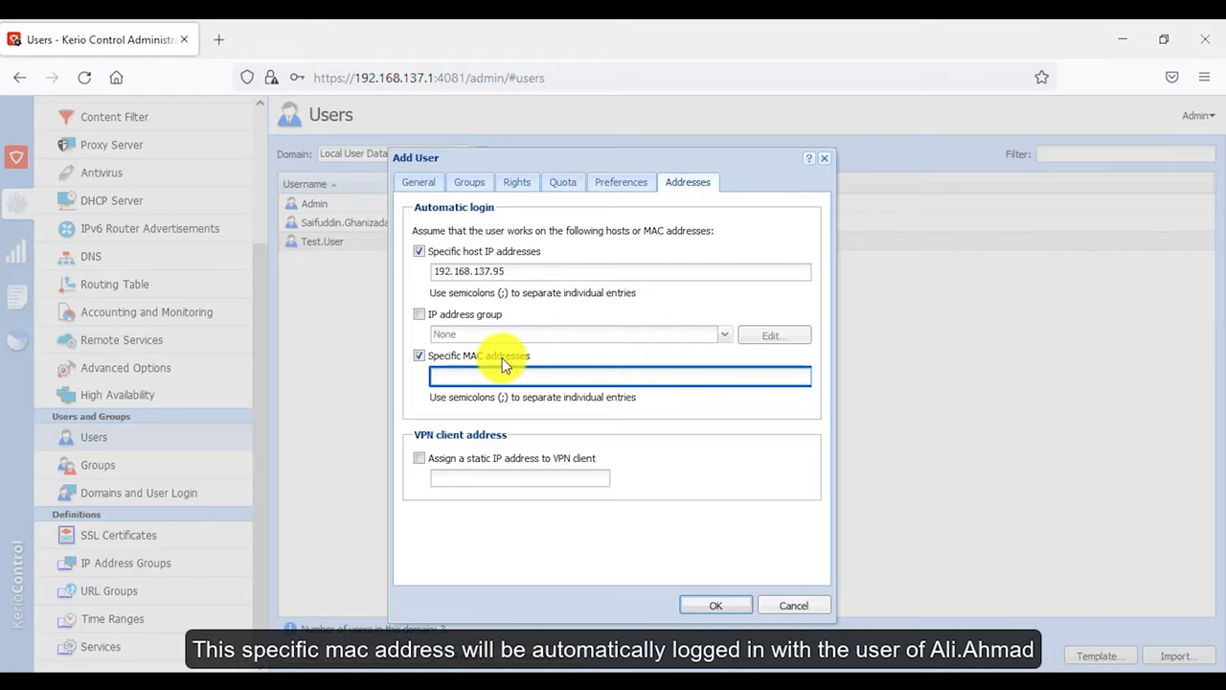
pyautogui.click(418, 183)
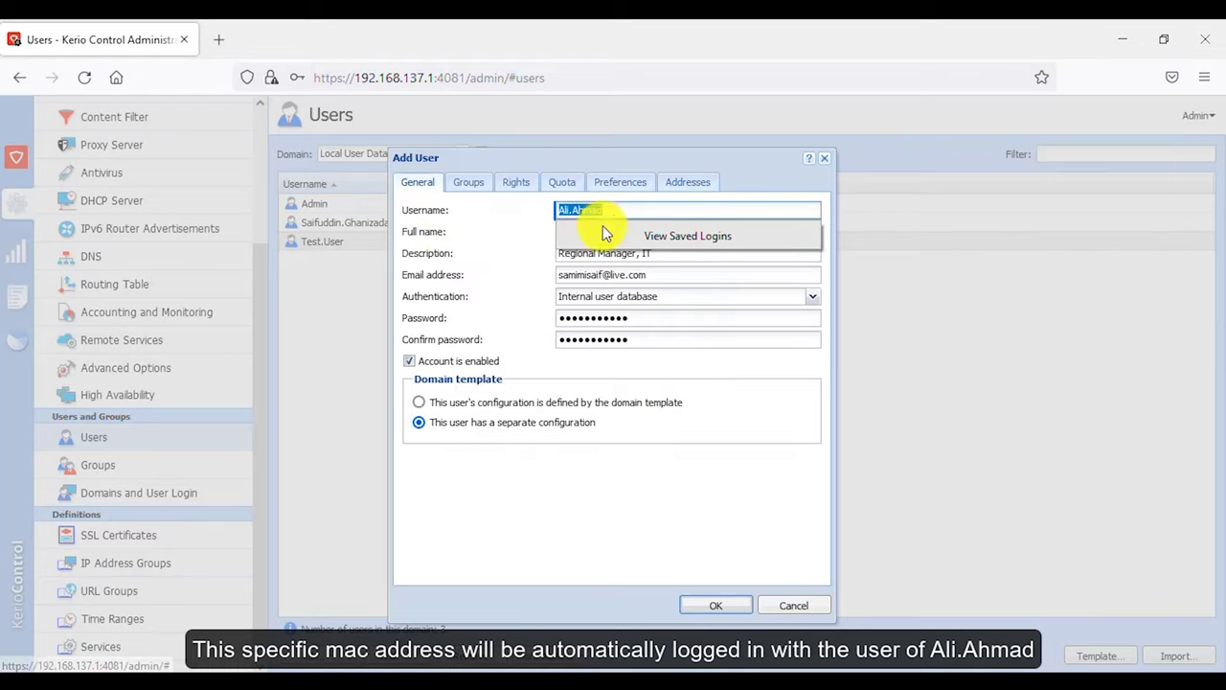
pyautogui.click(632, 209)
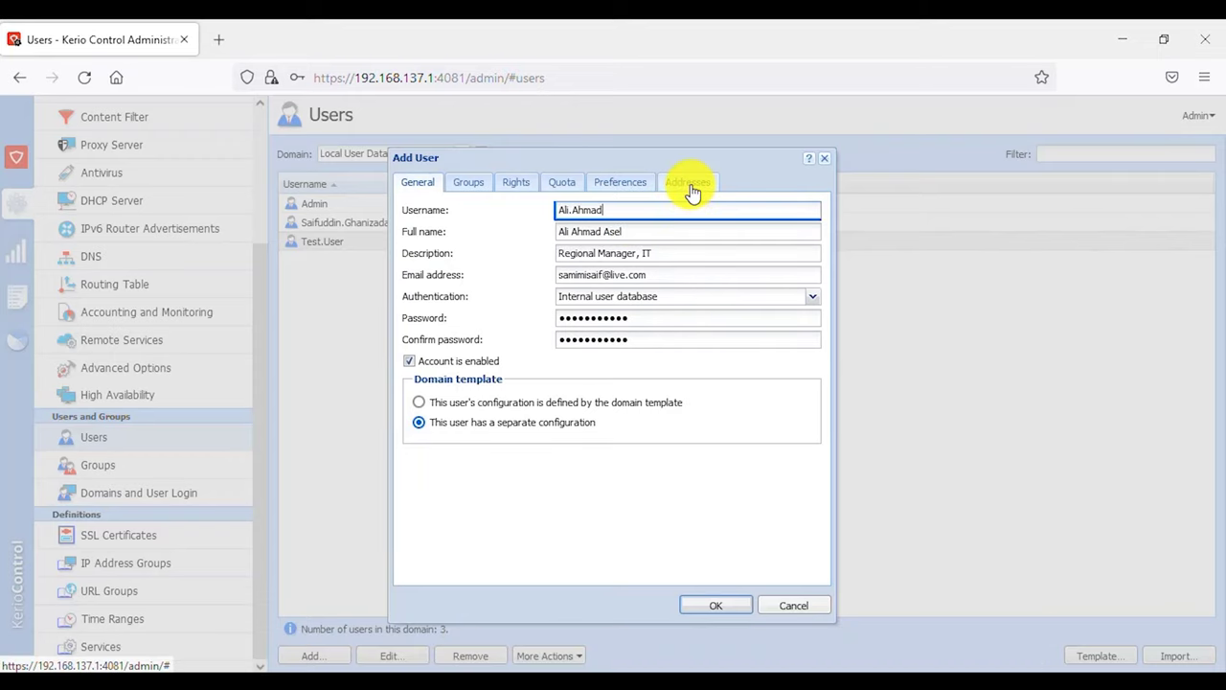
pyautogui.click(686, 182)
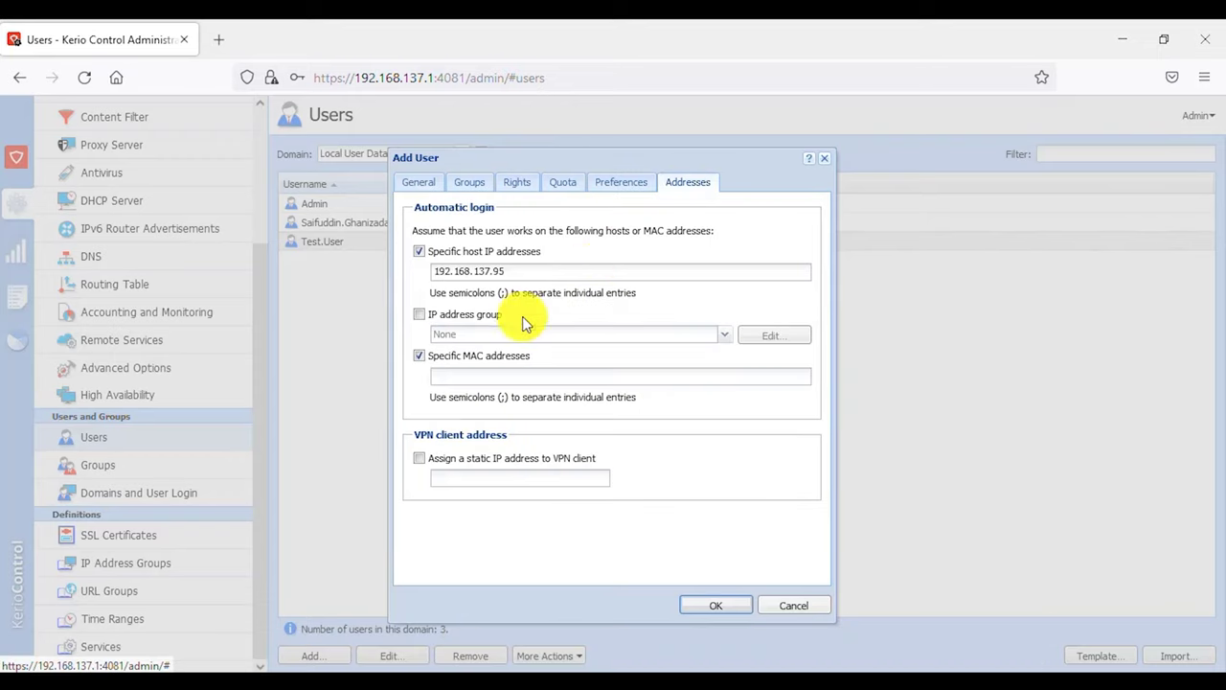
pyautogui.click(479, 359)
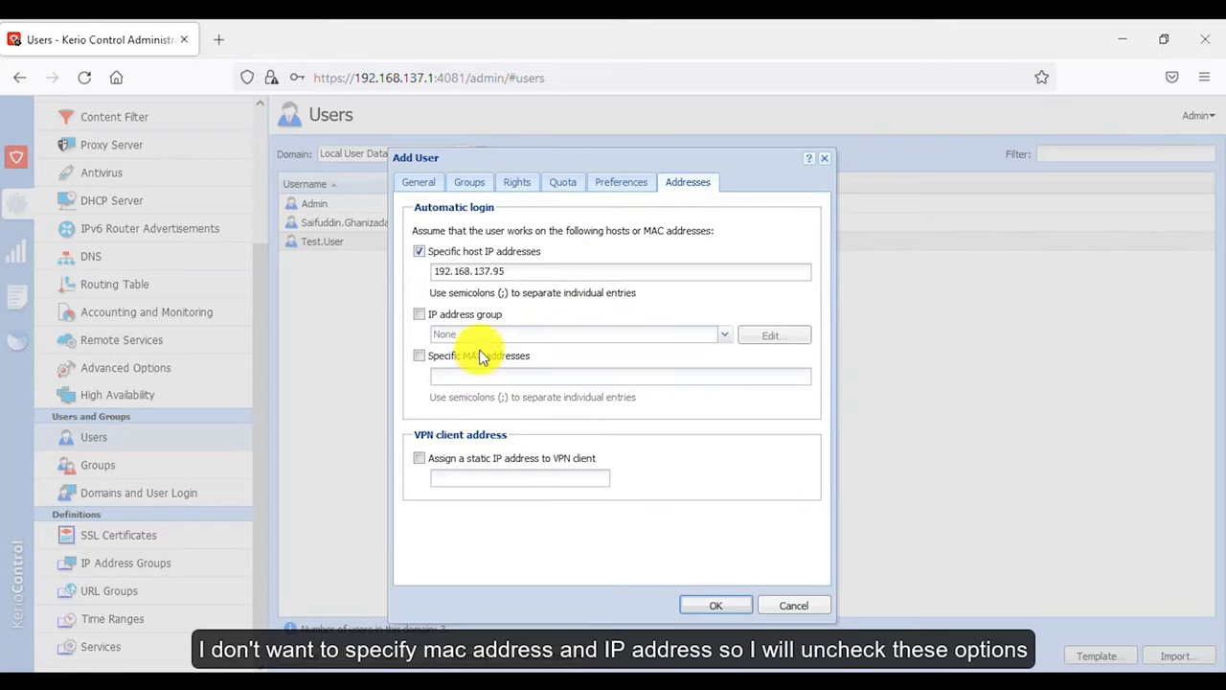
pyautogui.click(473, 255)
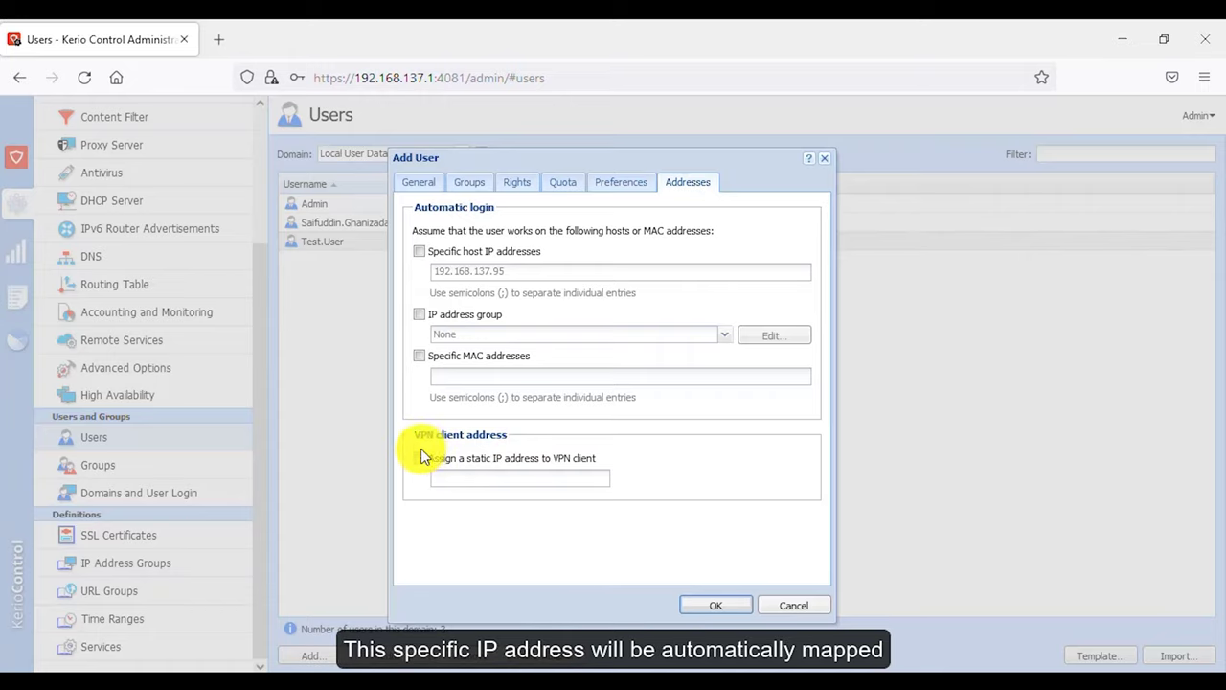
# - Leave the VPN client without a static IP address and save the new user
pyautogui.click(418, 458)
pyautogui.click(498, 478)
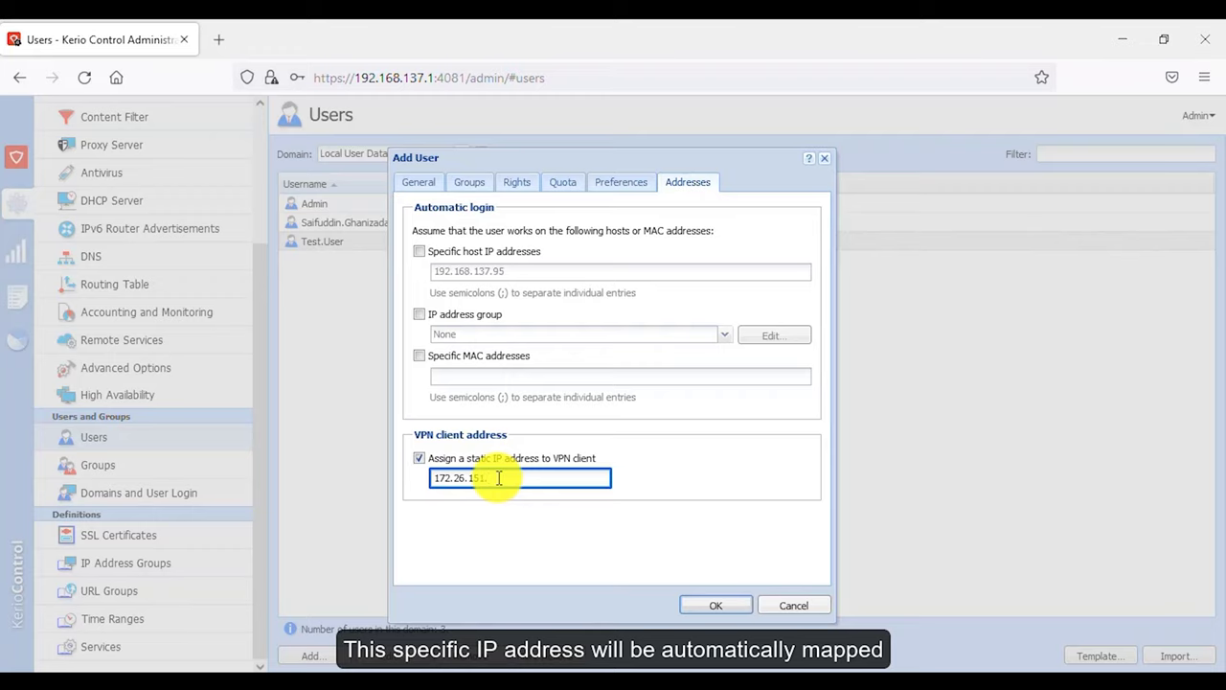
pyautogui.write('15')
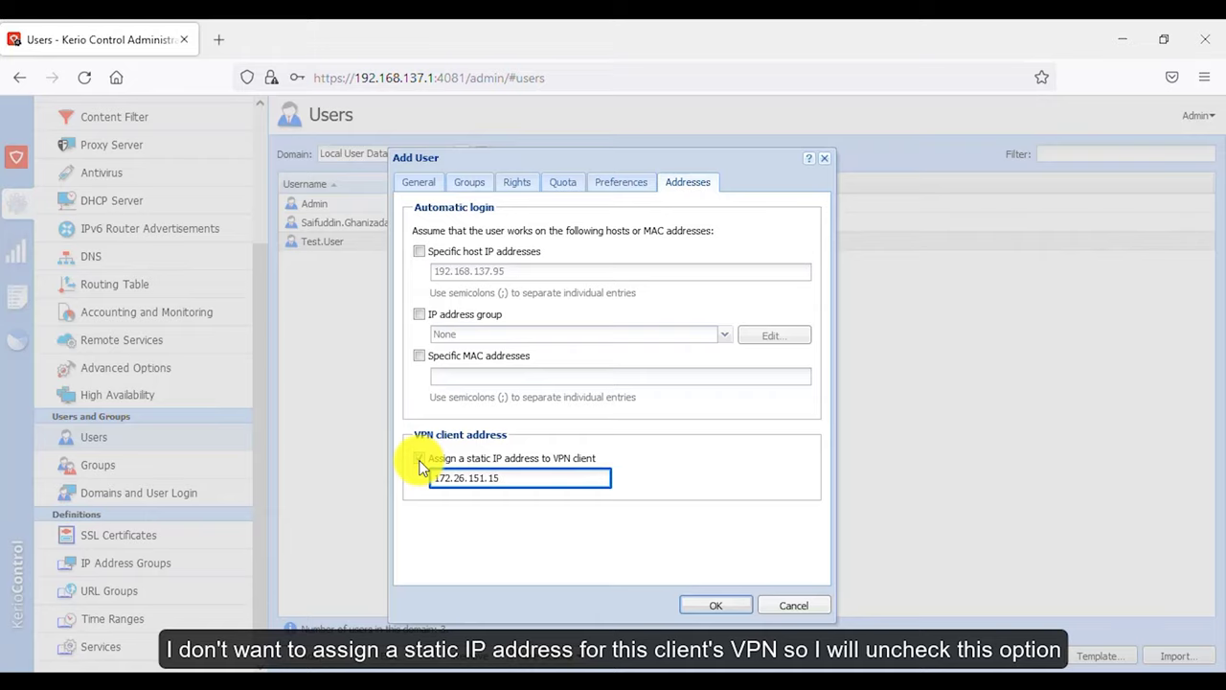
pyautogui.click(419, 459)
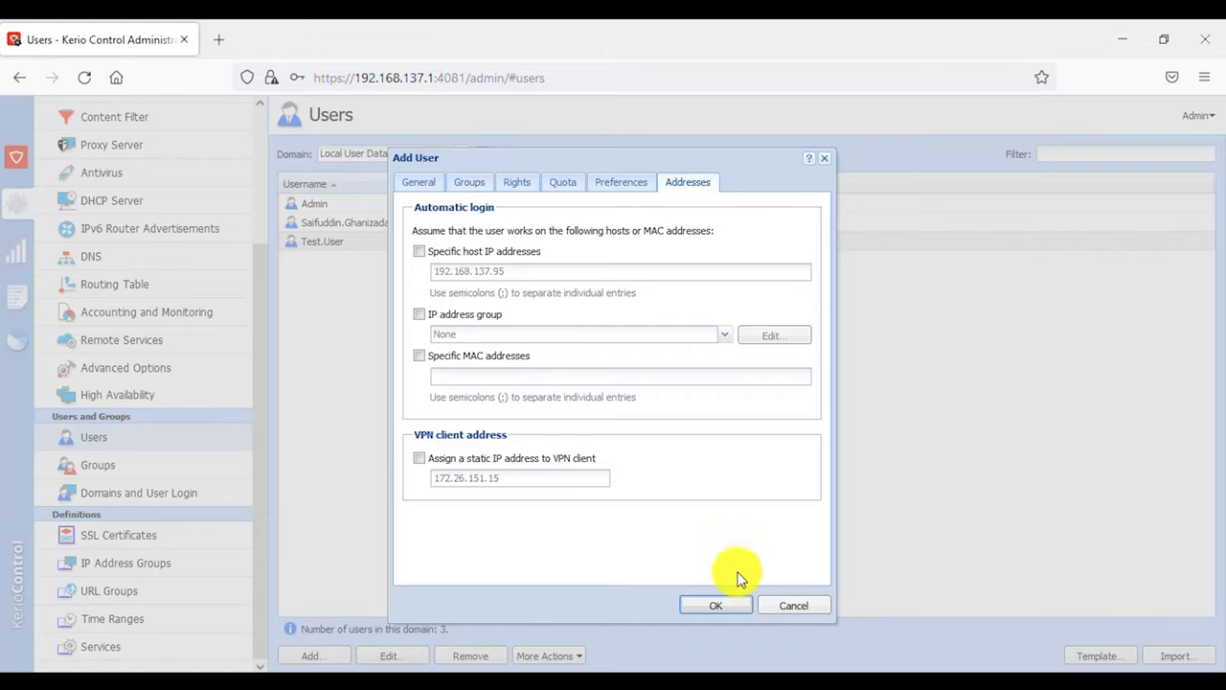
pyautogui.click(728, 607)
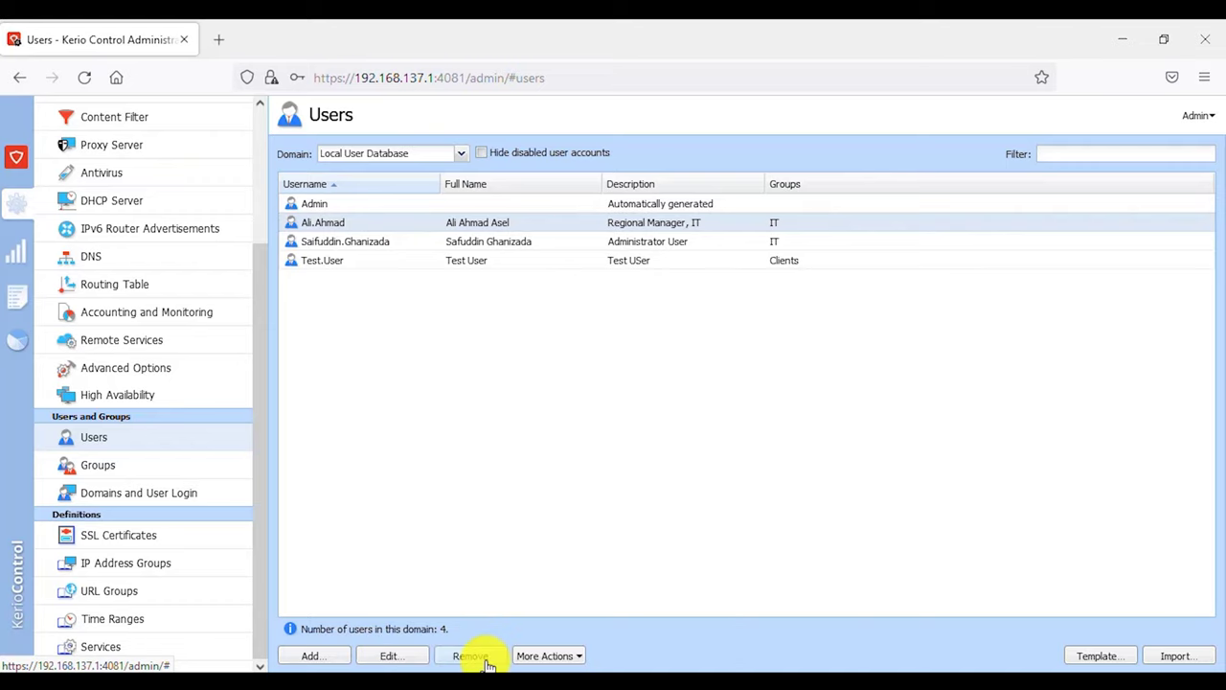
# - Open and close the new user's editor, then glance at the More Actions list
pyautogui.click(407, 661)
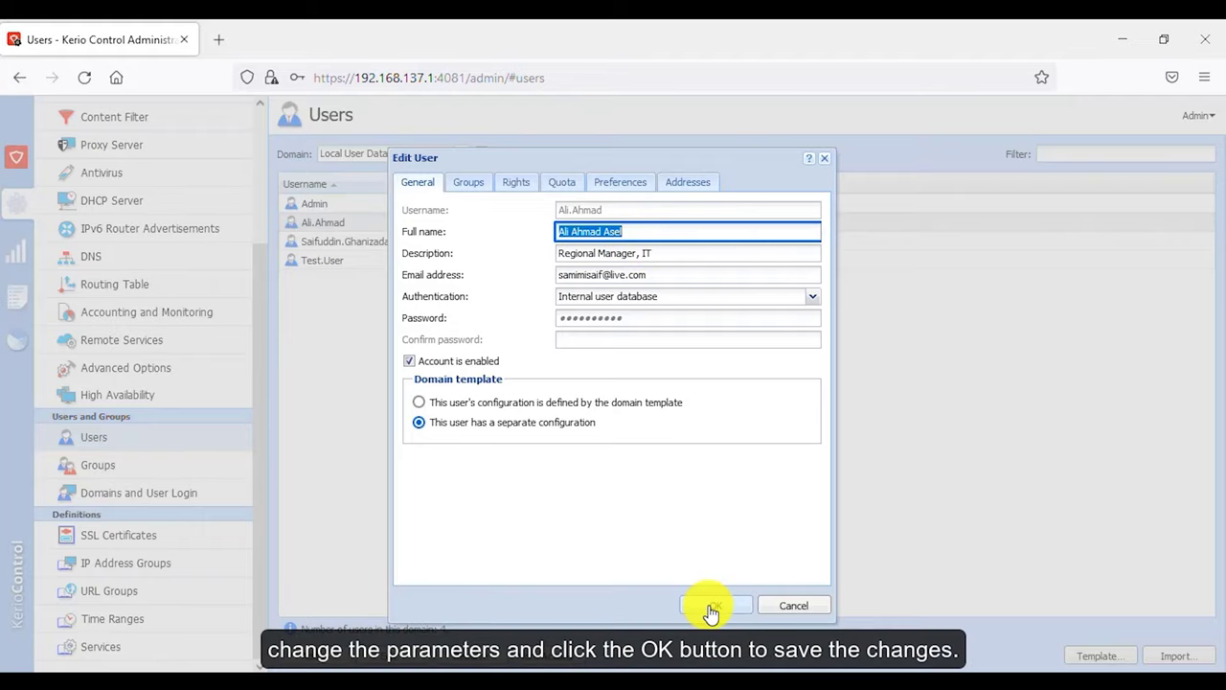
pyautogui.click(778, 613)
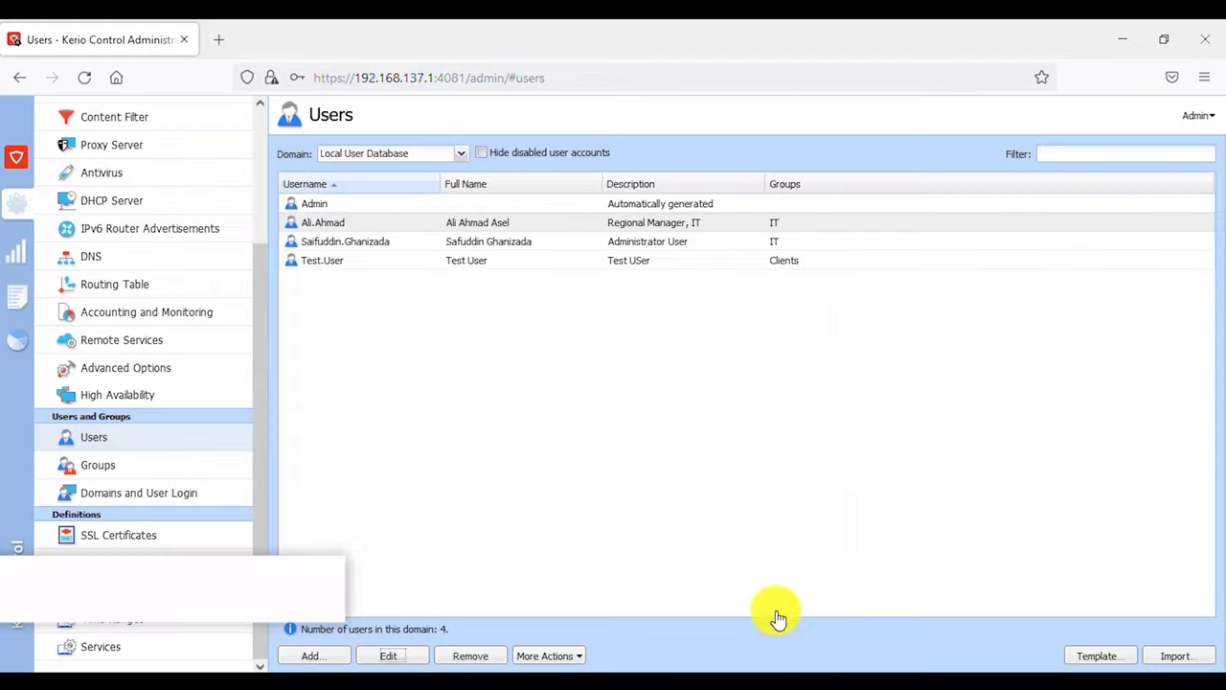
pyautogui.click(581, 659)
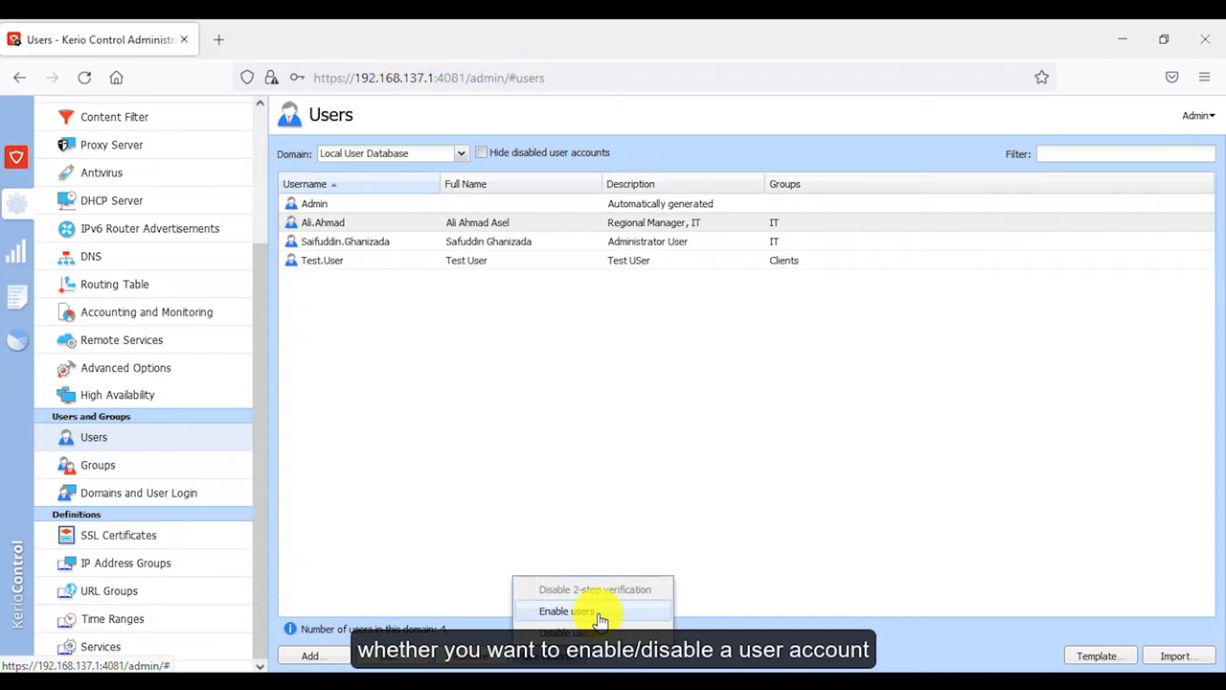
pyautogui.click(607, 632)
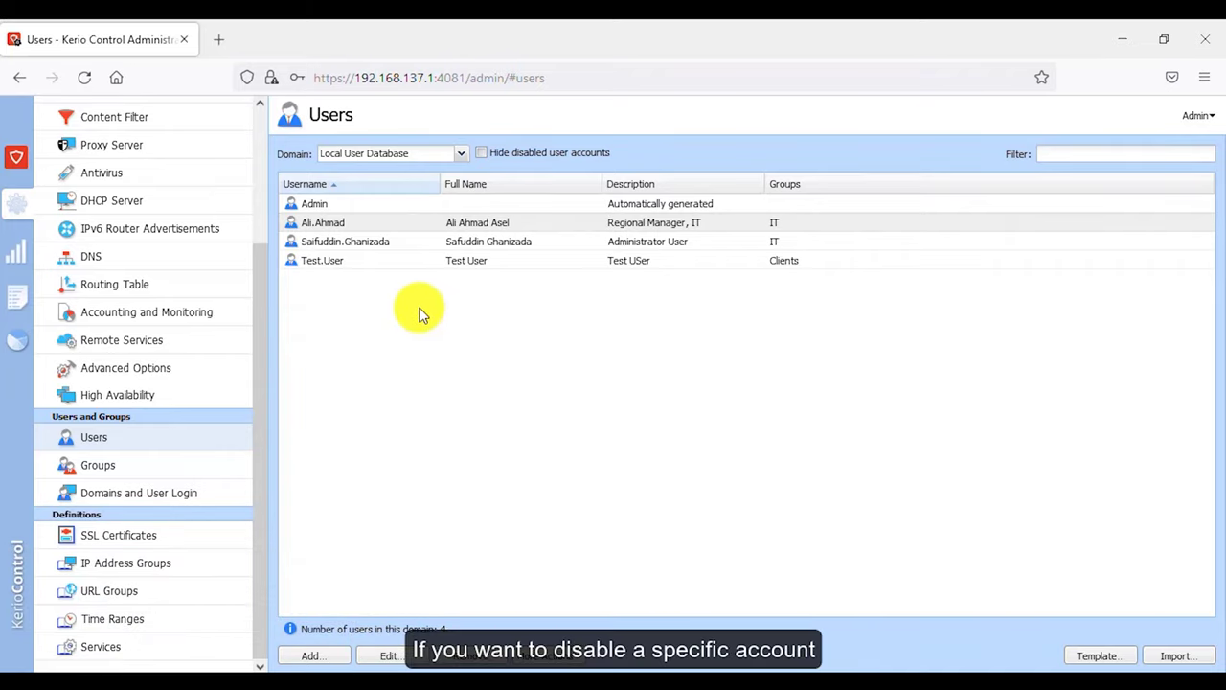
# - Disable the Administrator User account, then enable it again
pyautogui.click(376, 247)
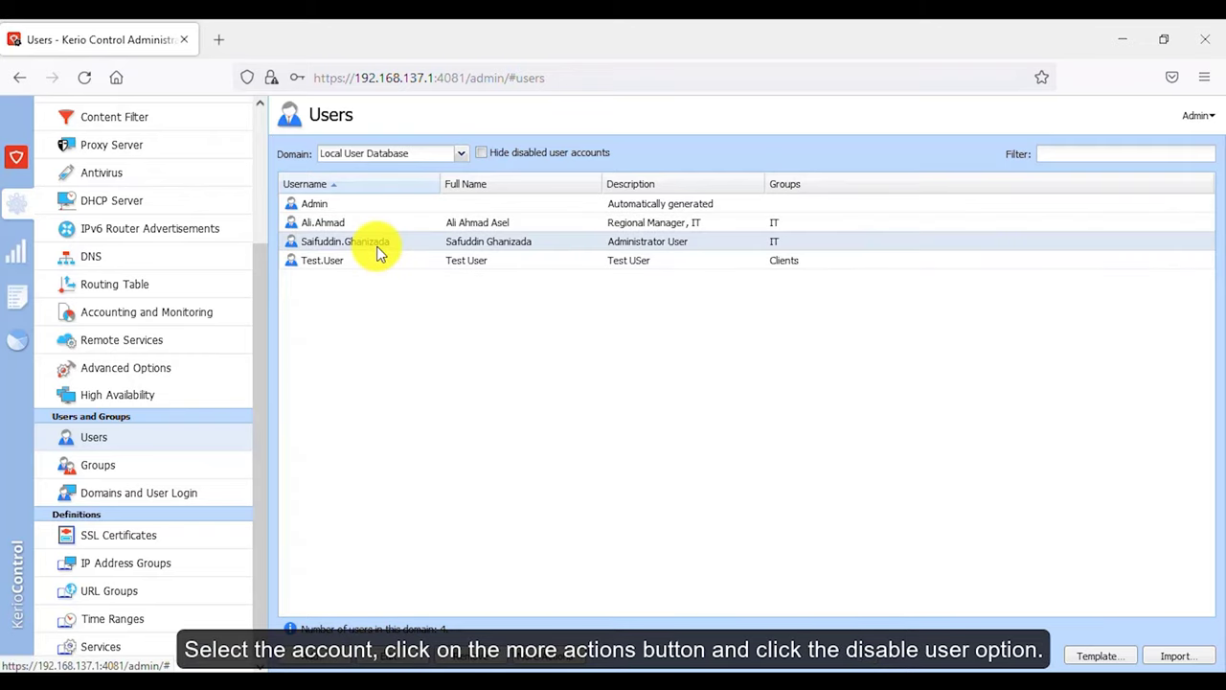
pyautogui.click(581, 663)
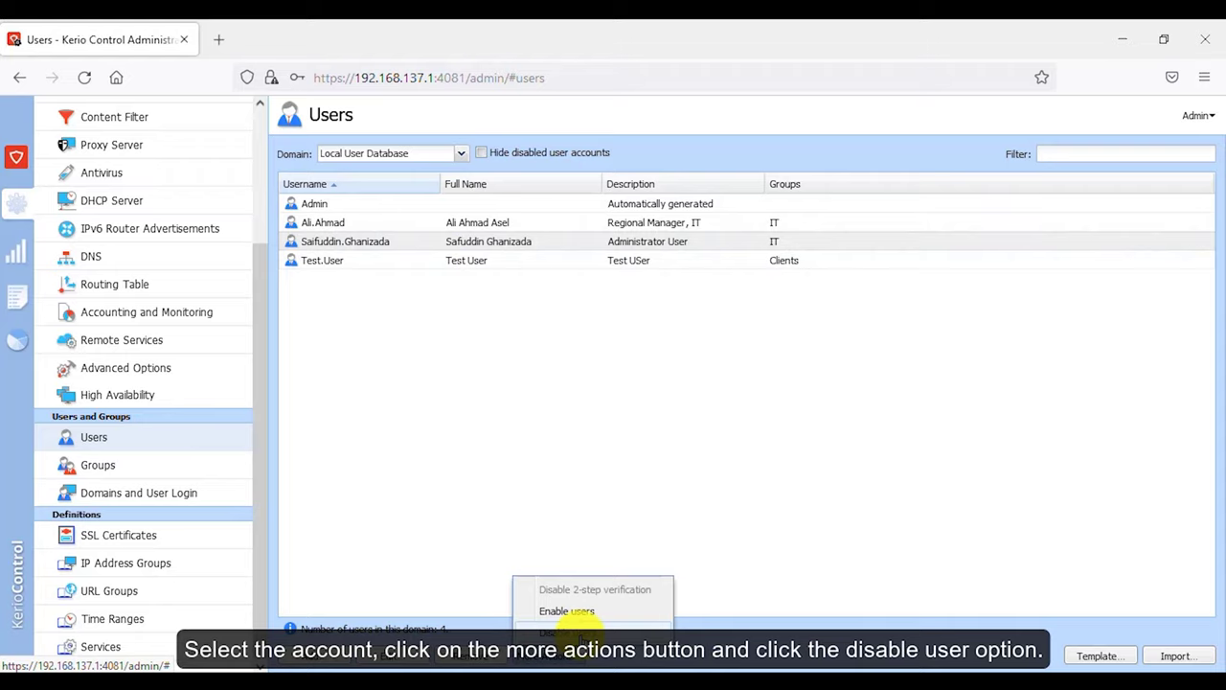
pyautogui.click(581, 634)
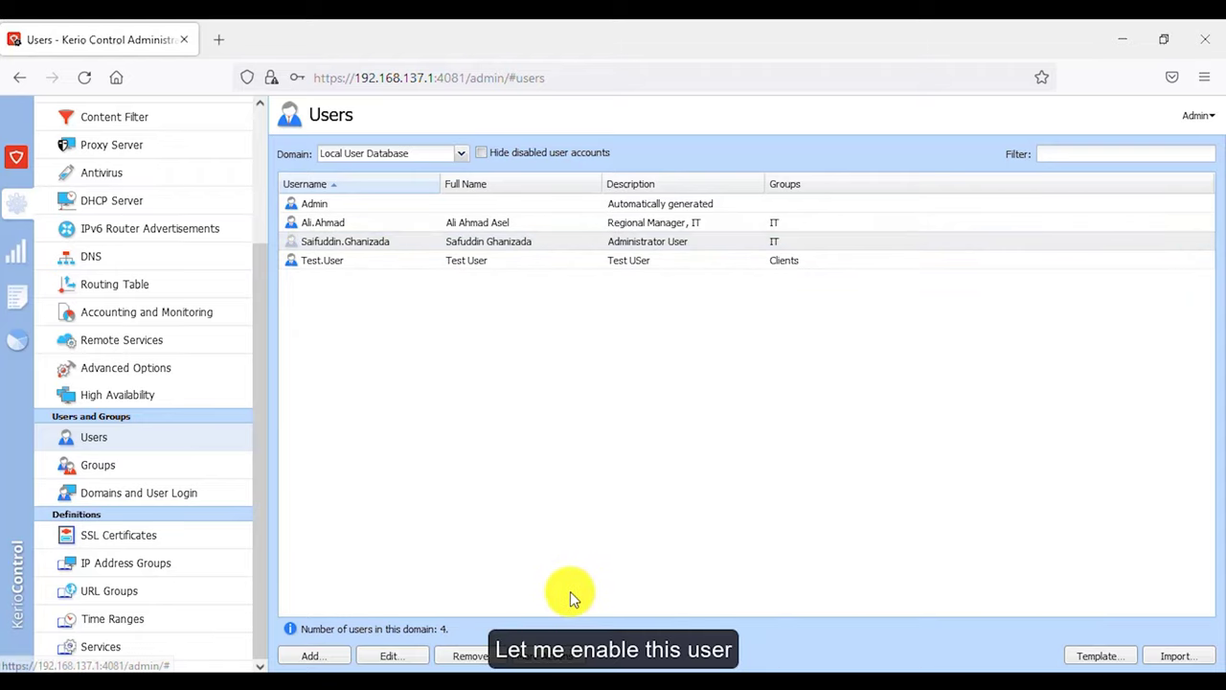
pyautogui.click(578, 656)
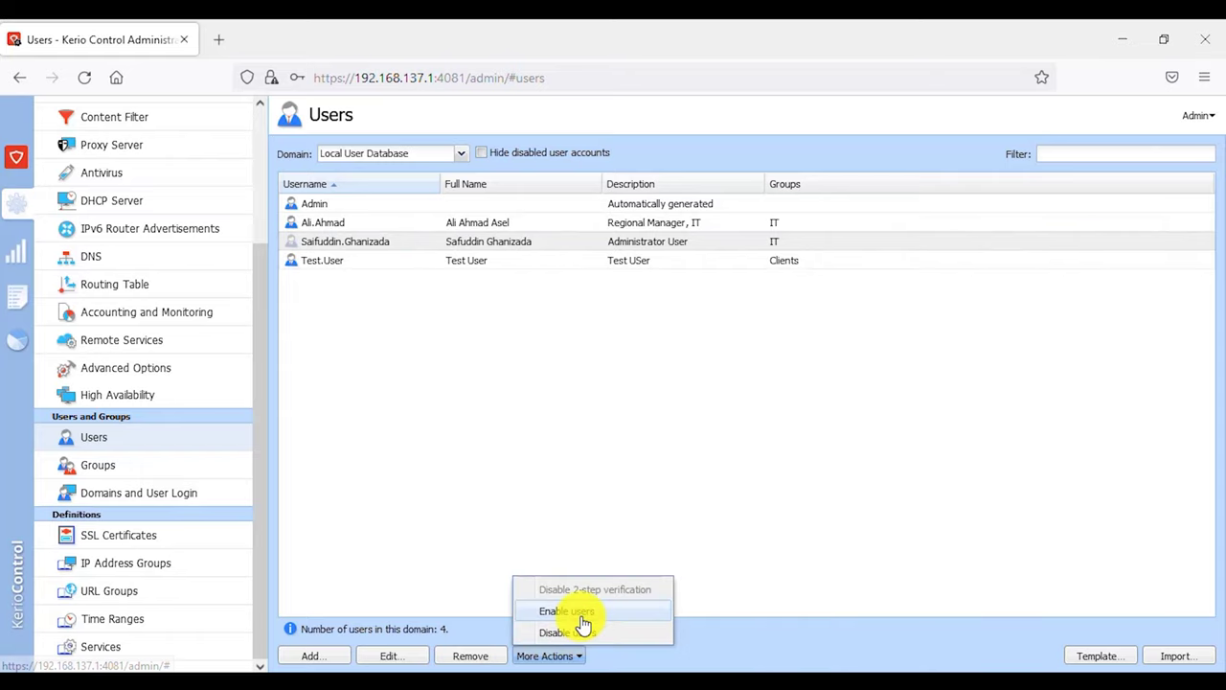
pyautogui.click(580, 611)
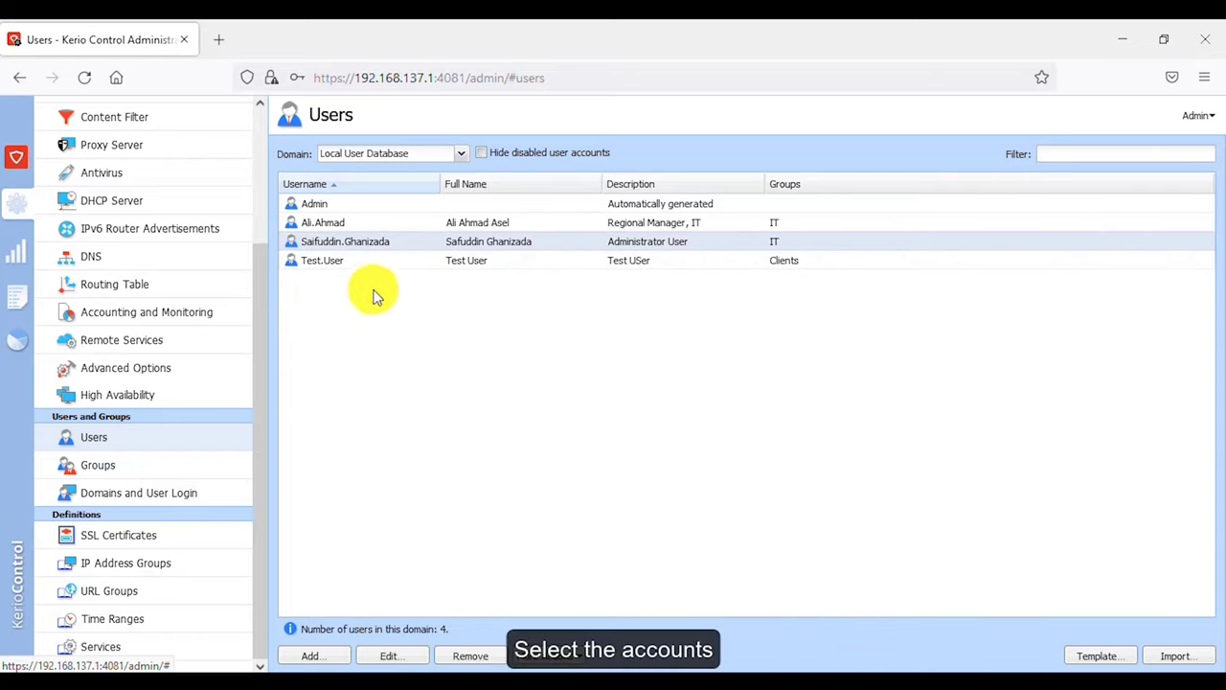
# - Select three users together and view their account actions without changing anything
pyautogui.keyDown('ctrl'); pyautogui.click(345, 224); pyautogui.keyUp('ctrl')
pyautogui.keyDown('ctrl'); pyautogui.click(369, 262); pyautogui.keyUp('ctrl')
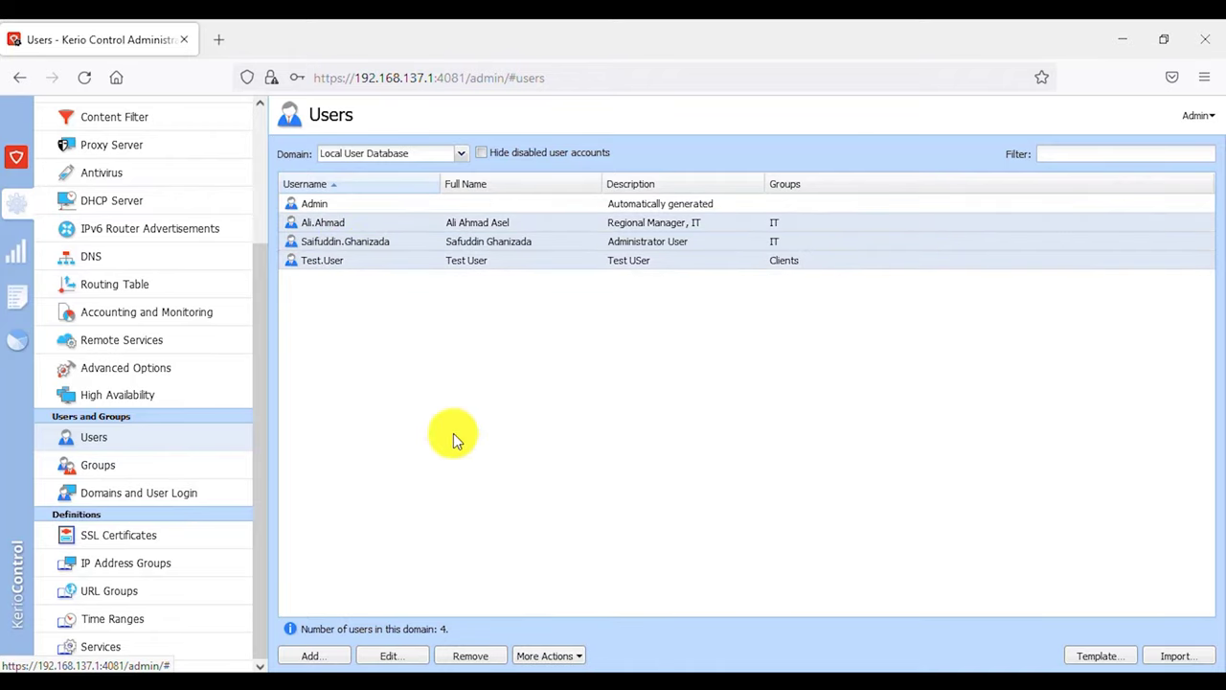
pyautogui.click(563, 657)
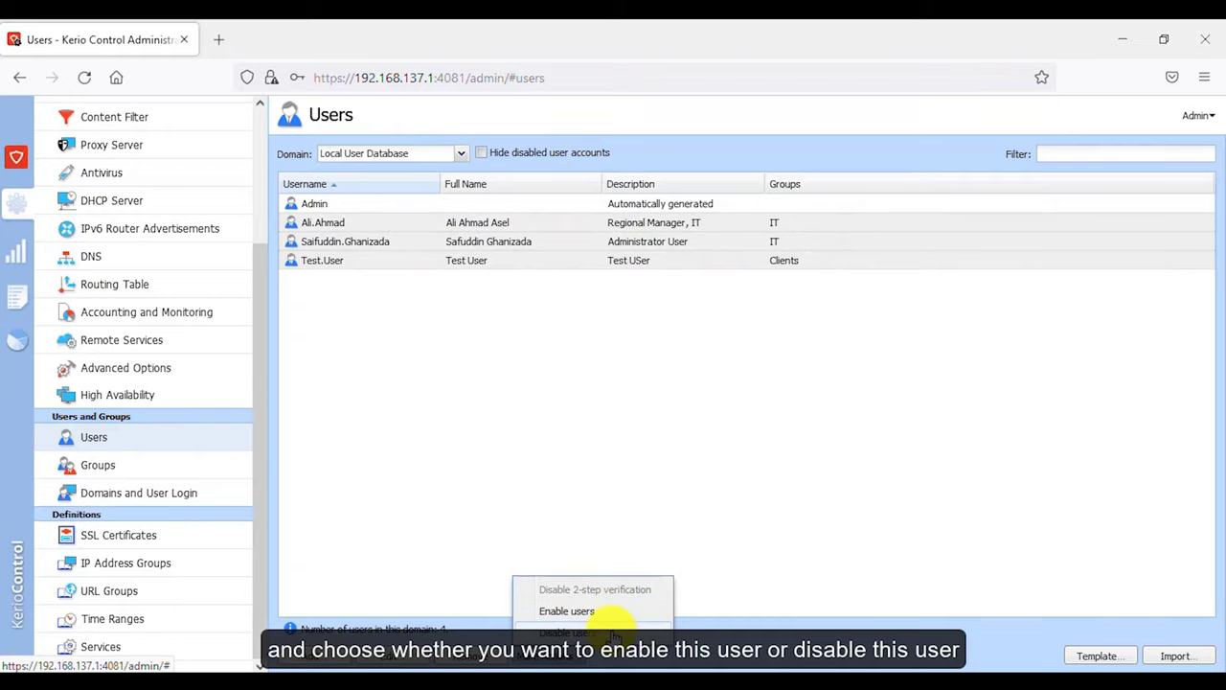
pyautogui.click(510, 428)
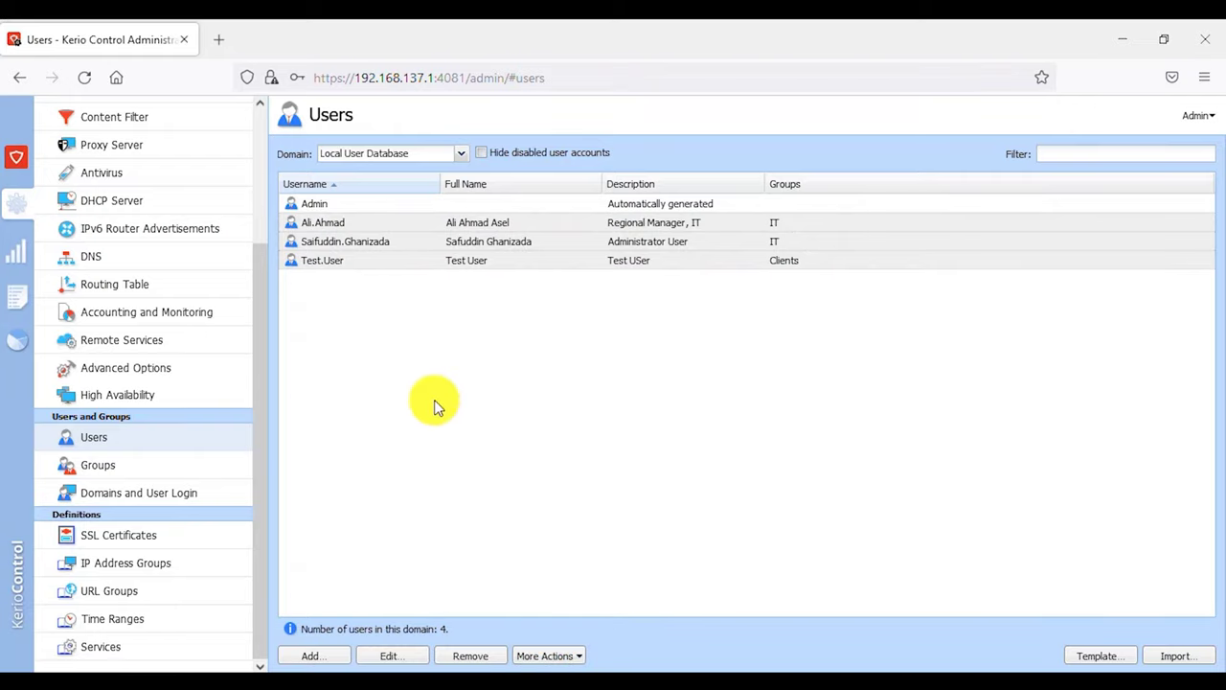
# - From the Groups list, add a group named 'Management Team' with description 'Full Access'
pyautogui.click(191, 467)
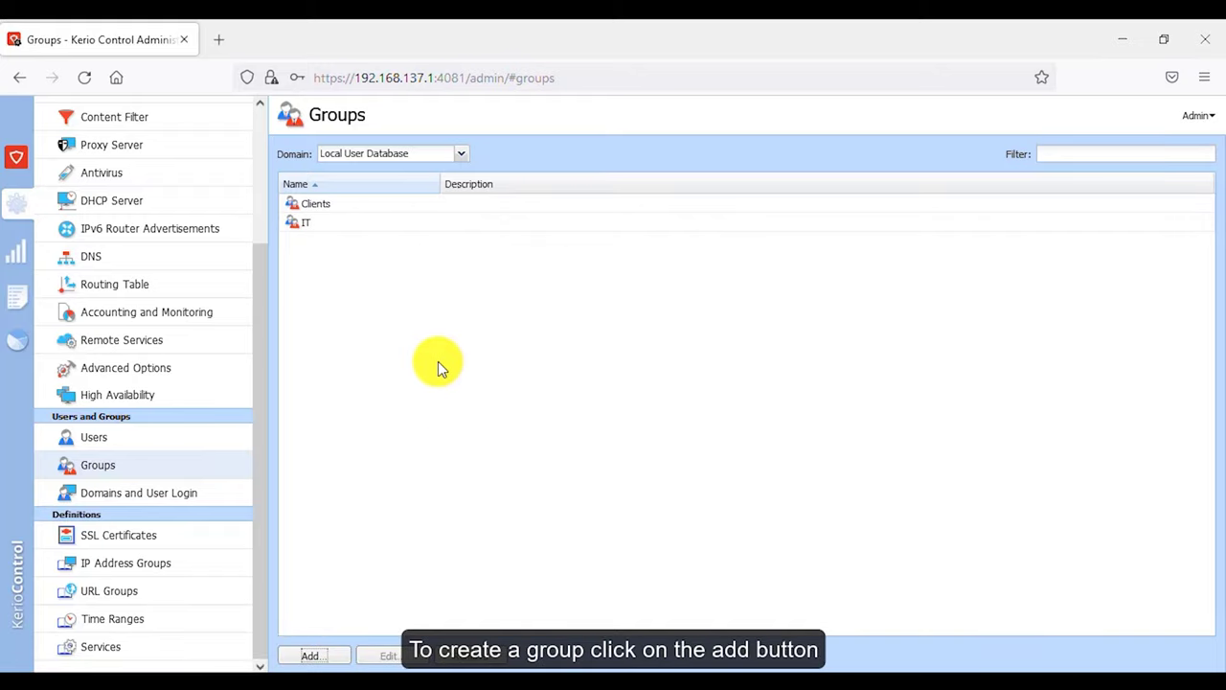
pyautogui.click(317, 654)
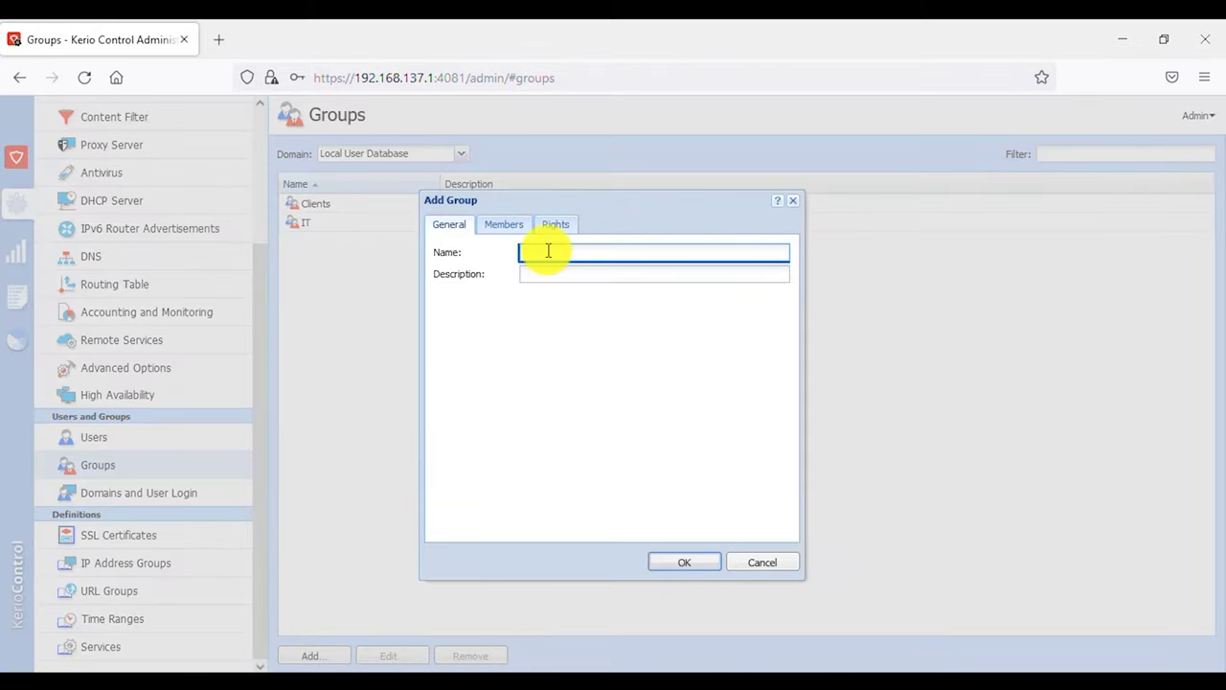
pyautogui.write('Management Team')
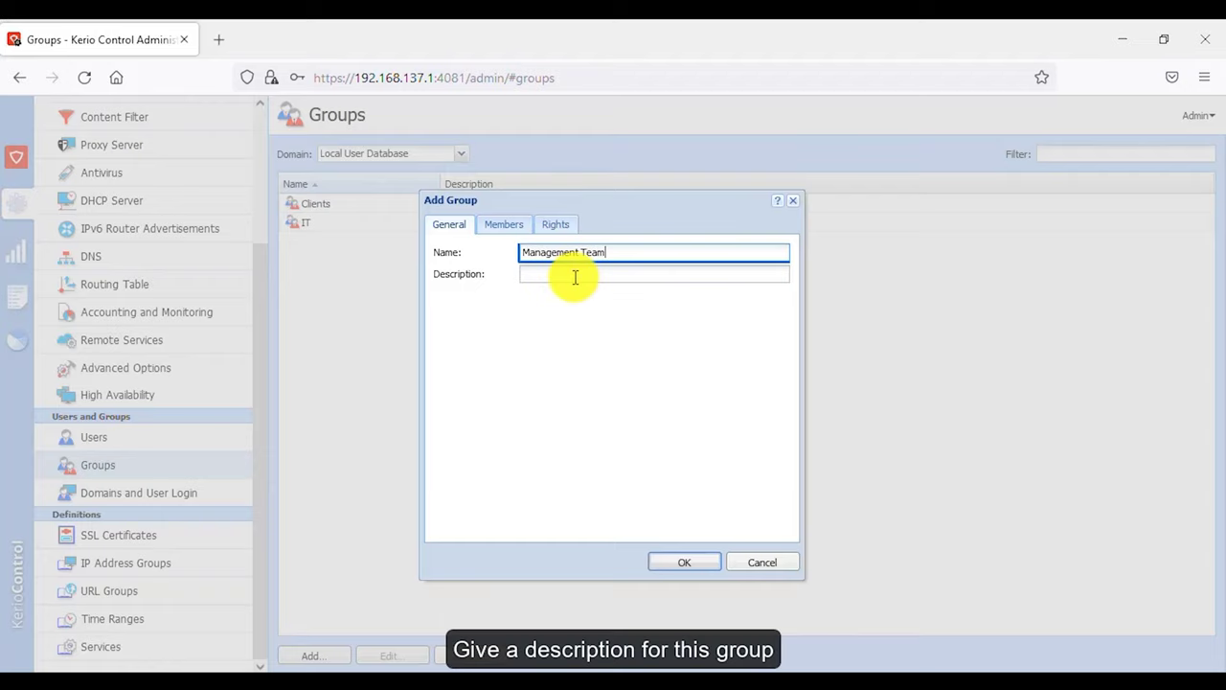
pyautogui.click(575, 277)
pyautogui.write('Full Access')
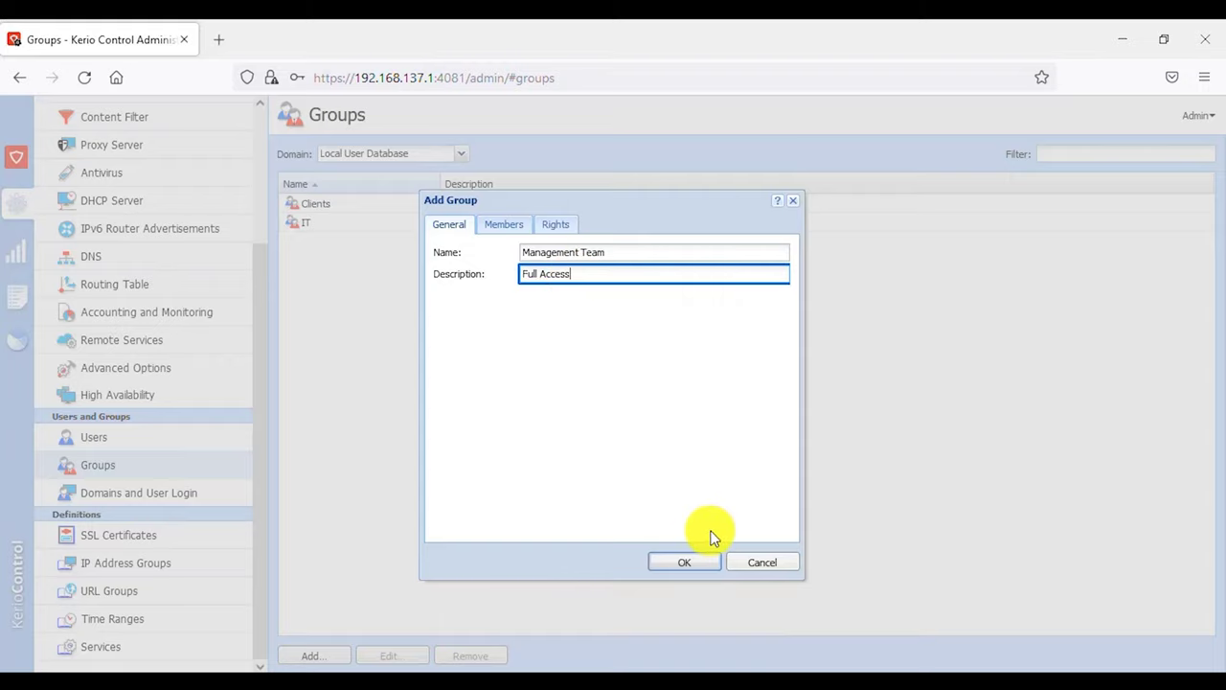
# - Add the Administrator User account as a member of the new group
pyautogui.click(508, 226)
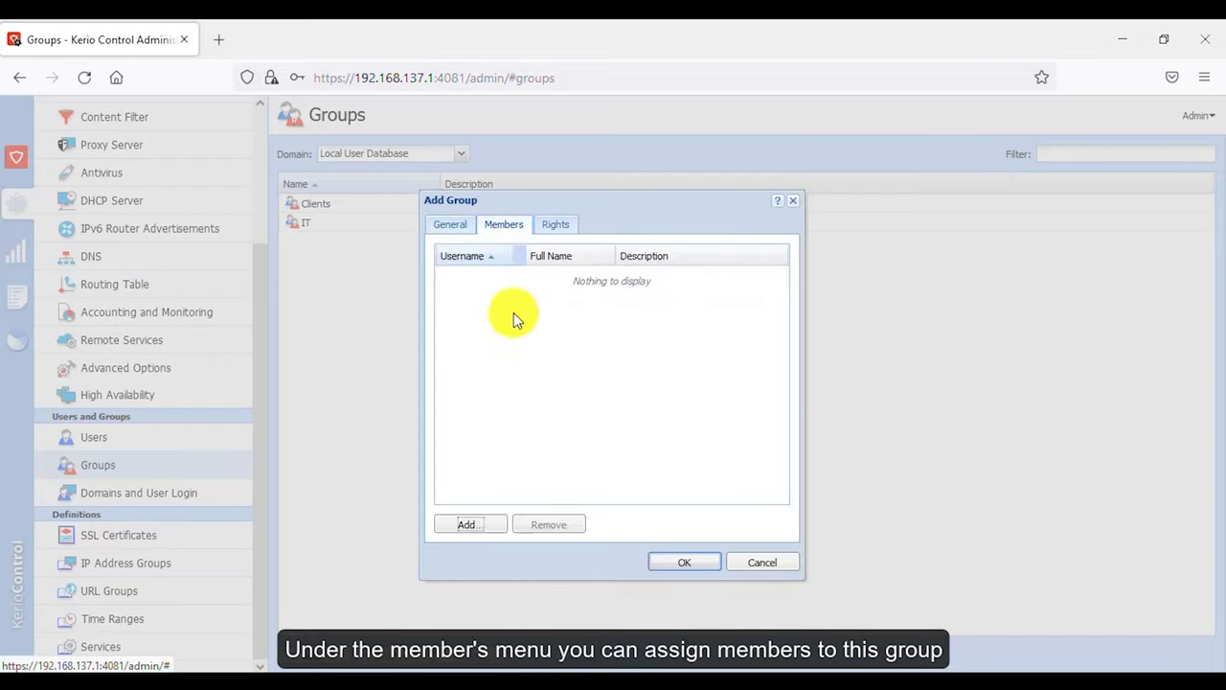
pyautogui.click(482, 529)
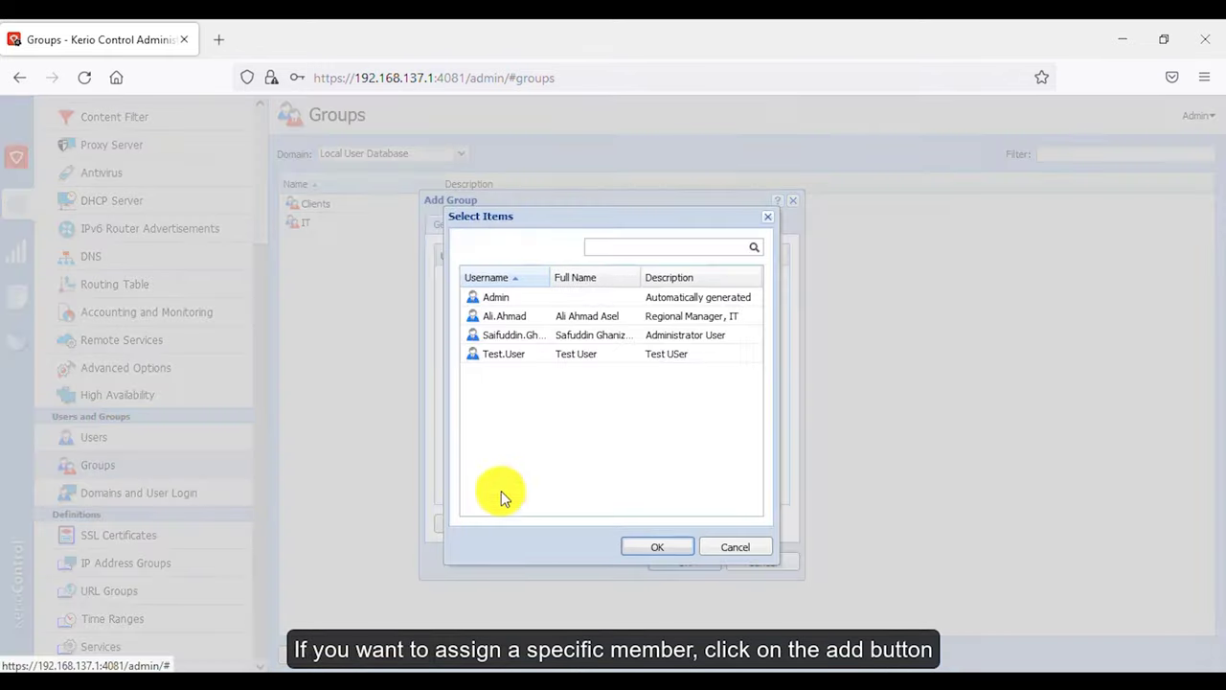
pyautogui.click(550, 335)
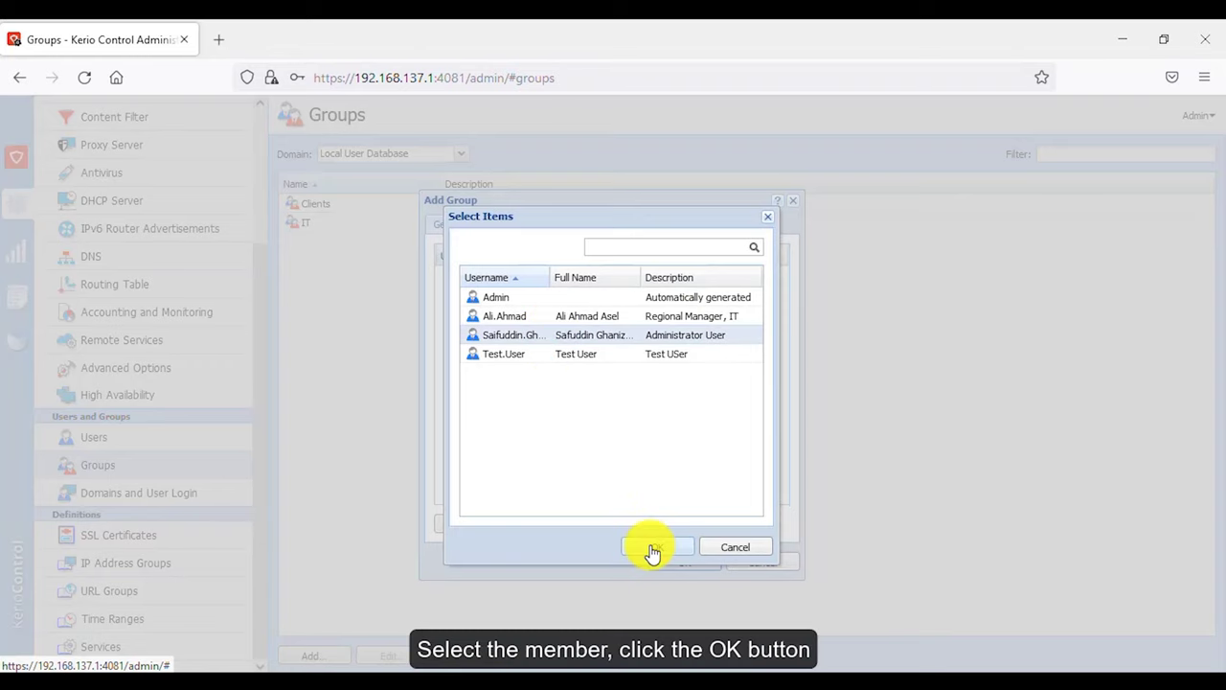
pyautogui.click(655, 547)
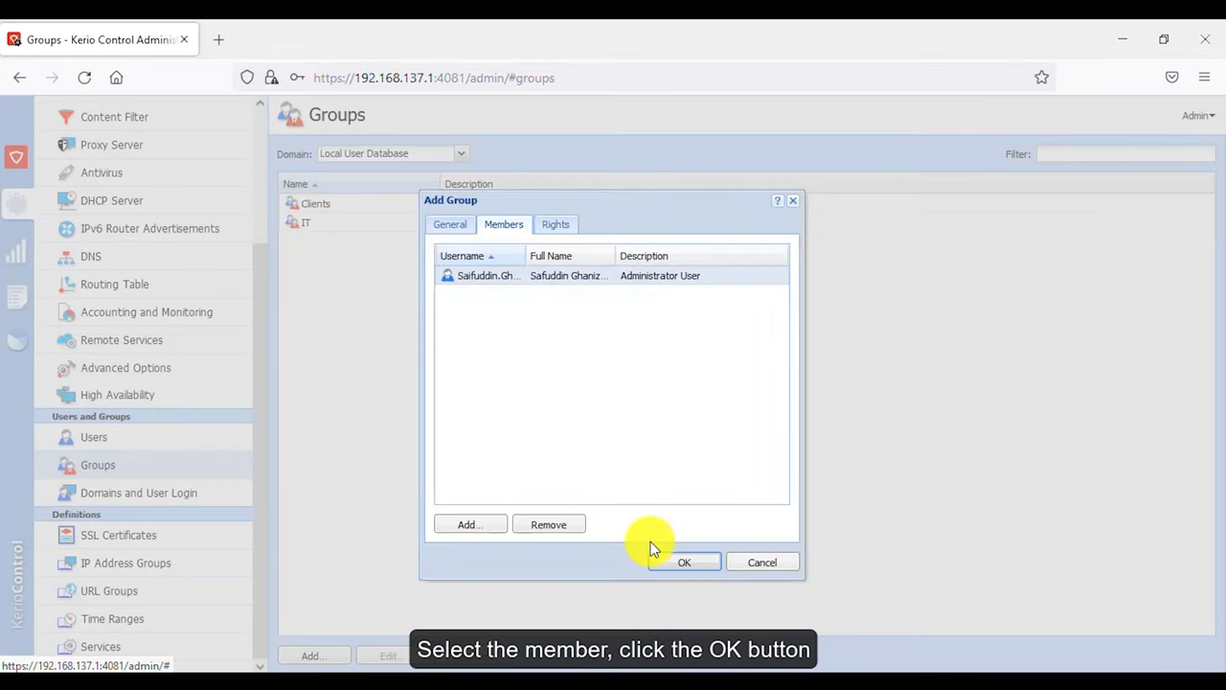
pyautogui.click(458, 228)
pyautogui.tripleClick(547, 253)
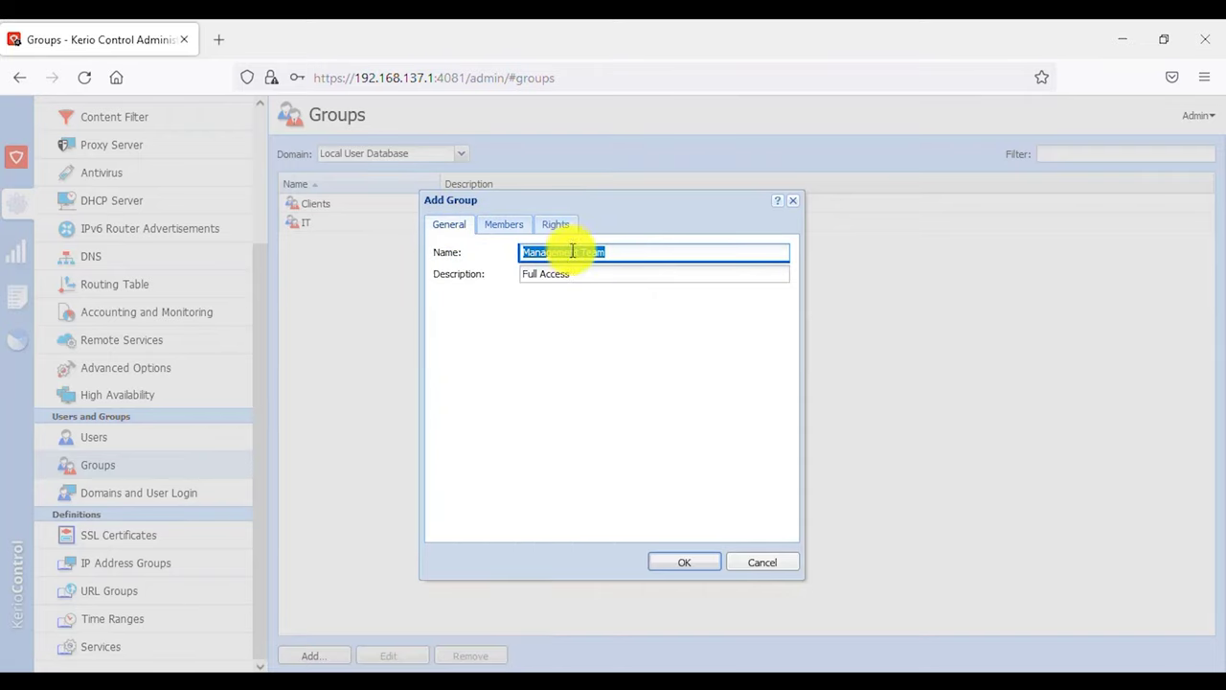
# - Set the group's administration rights to No access and create the Management Team group
pyautogui.click(564, 230)
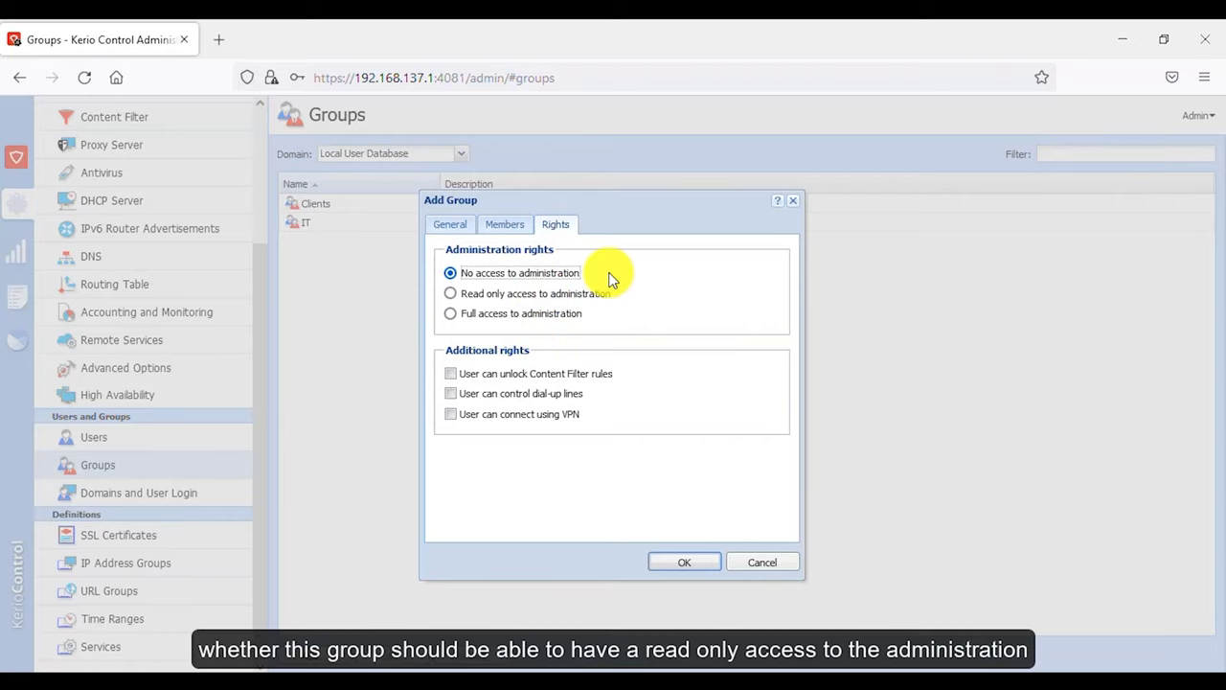
pyautogui.click(453, 296)
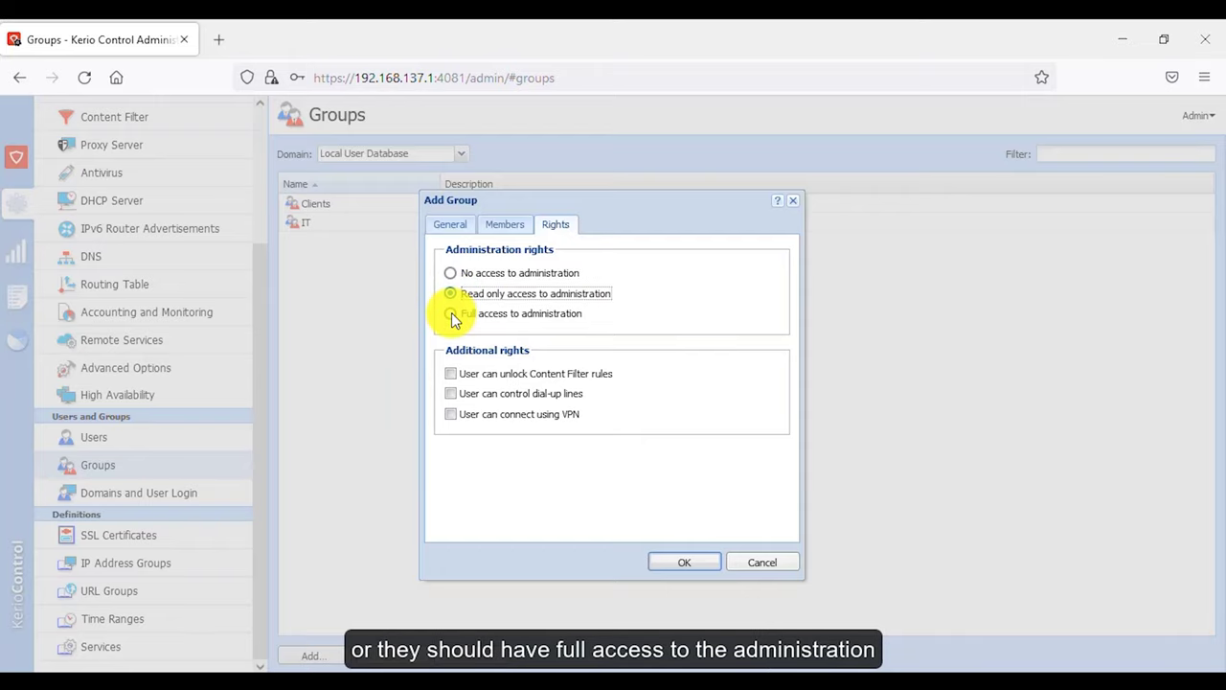
pyautogui.click(452, 316)
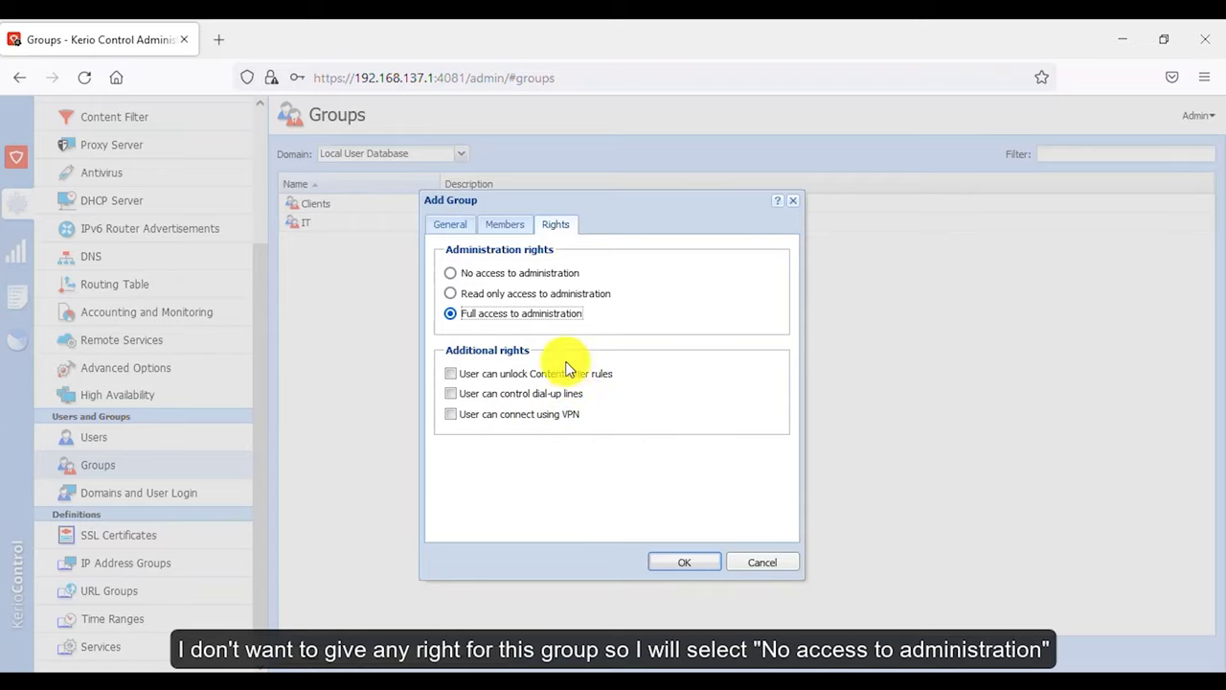
pyautogui.click(518, 277)
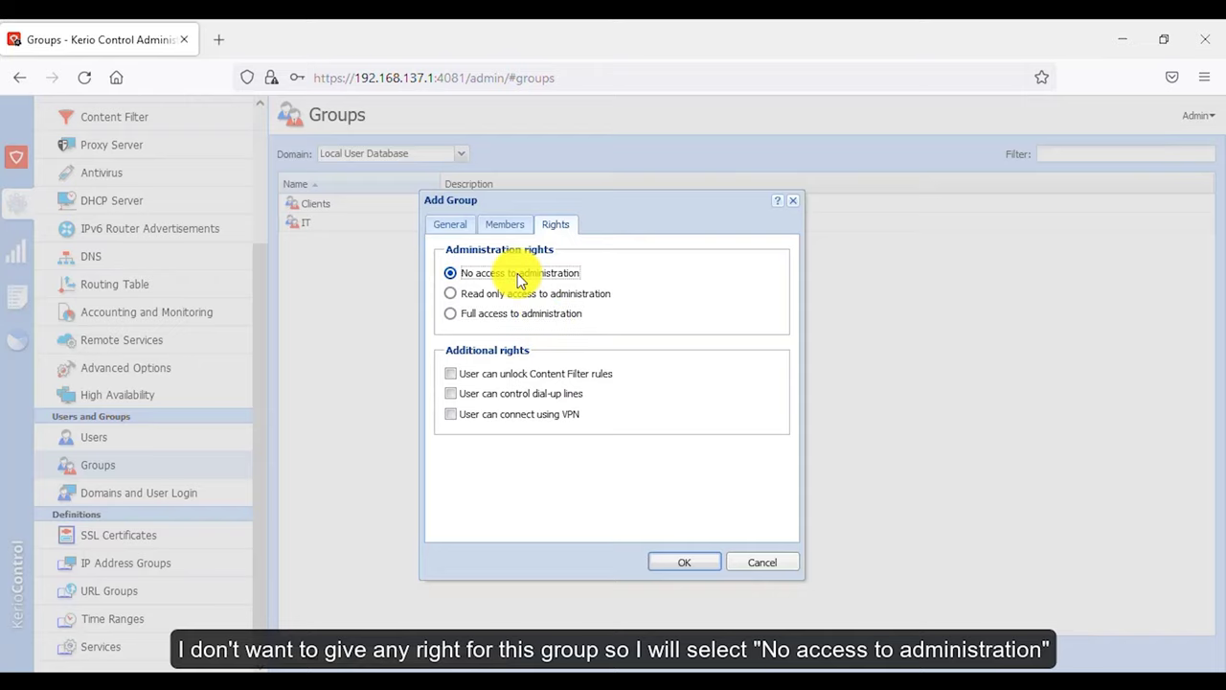
pyautogui.click(696, 566)
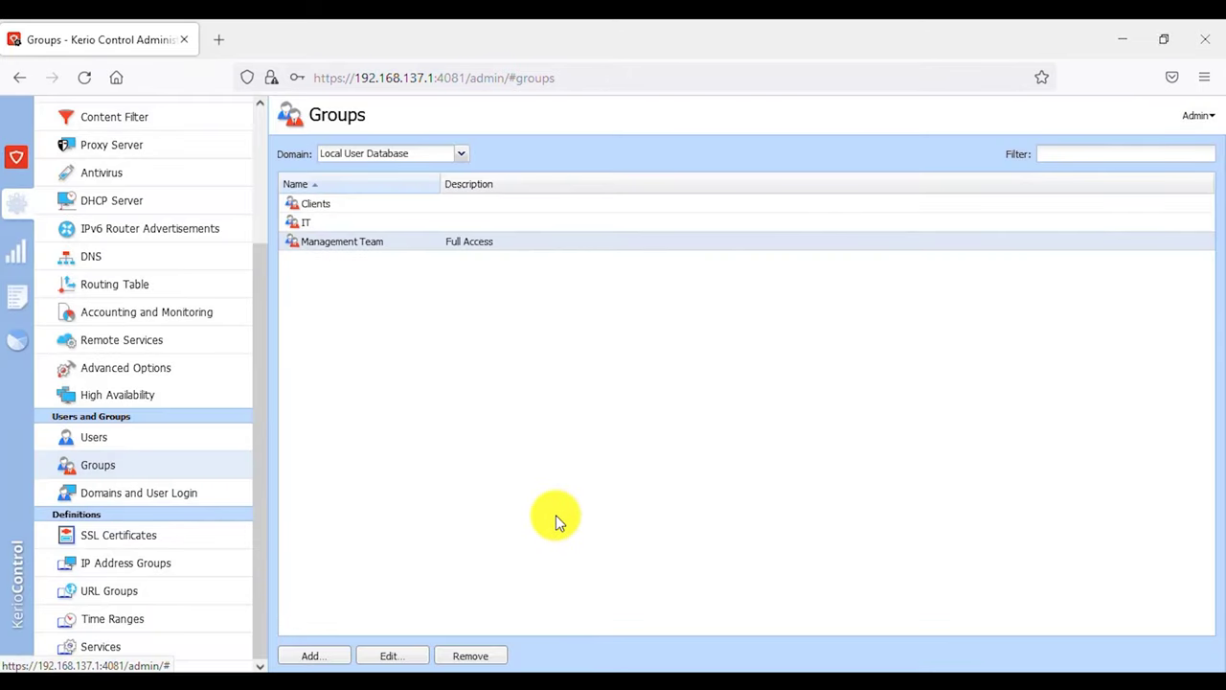
pyautogui.click(393, 246)
pyautogui.click(393, 659)
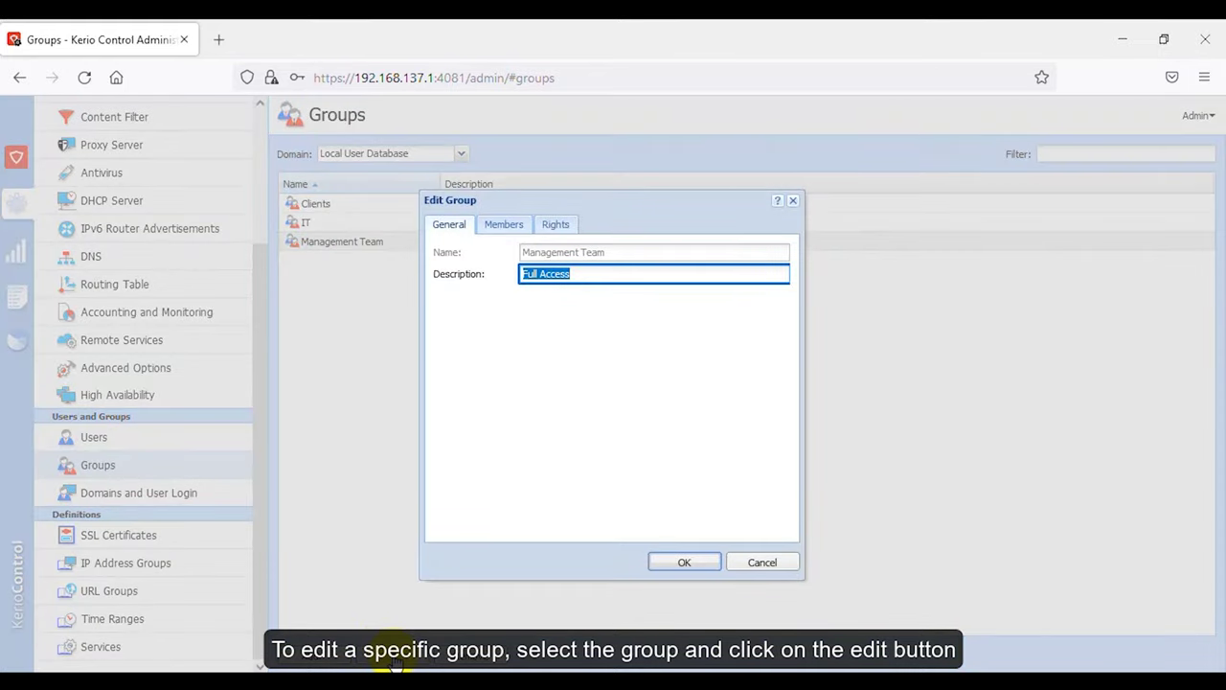
pyautogui.click(699, 564)
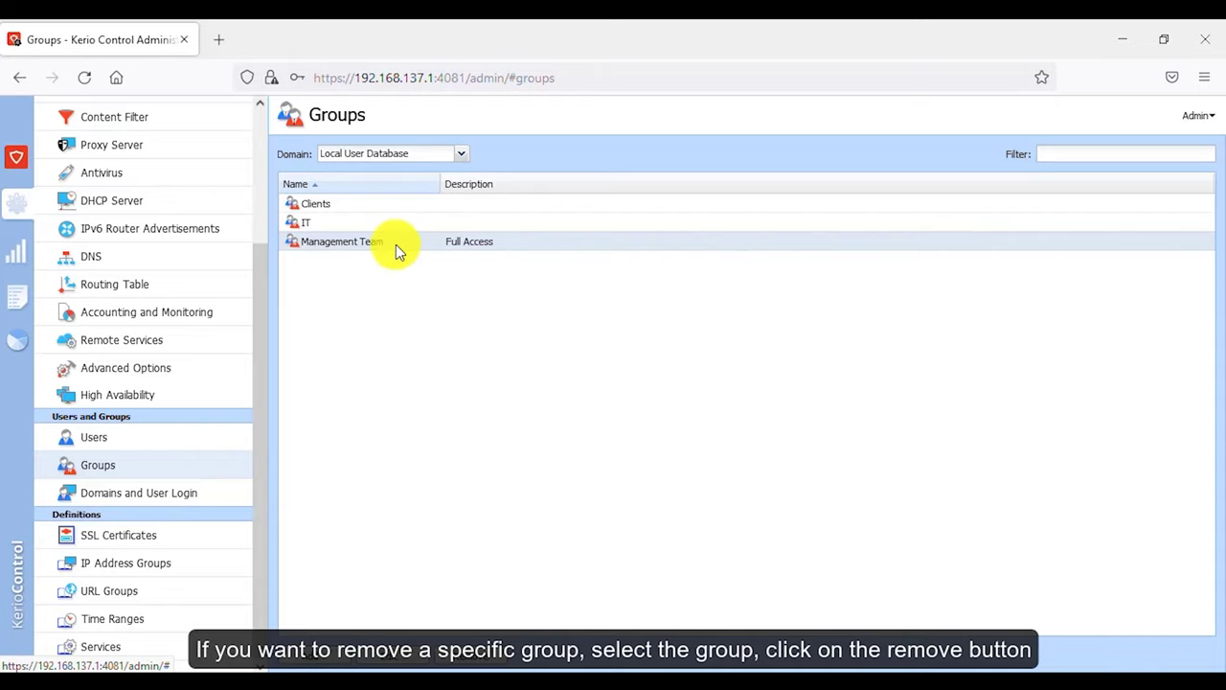
pyautogui.click(484, 659)
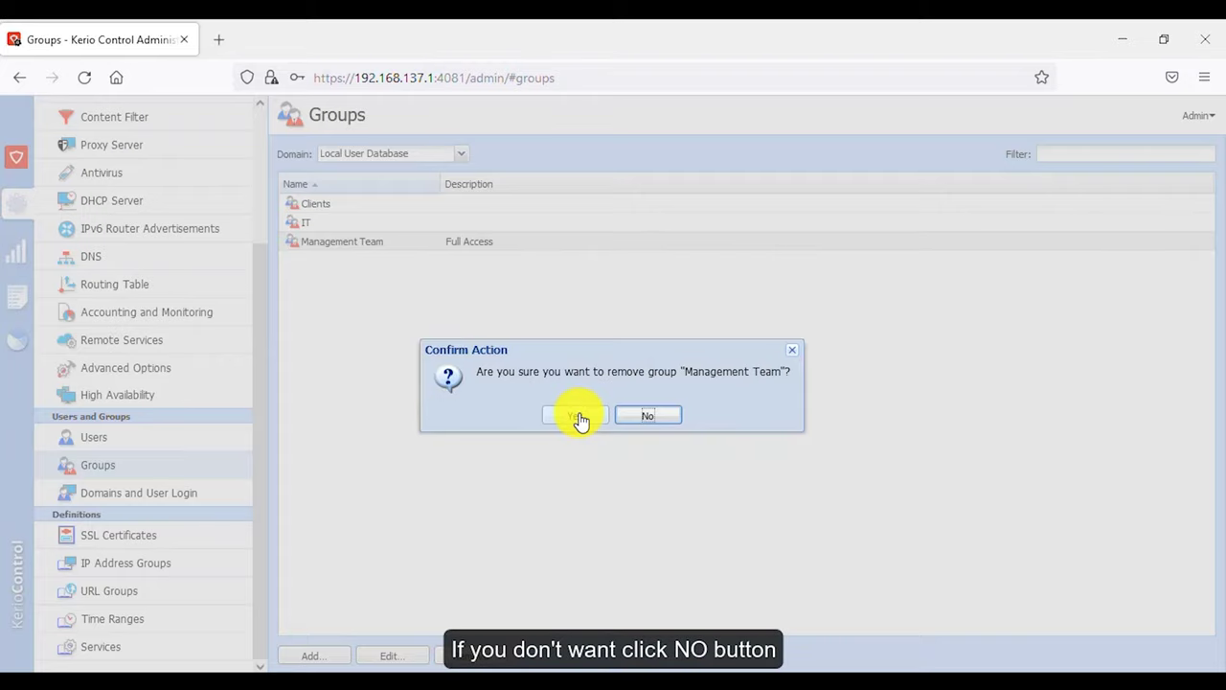
pyautogui.click(643, 418)
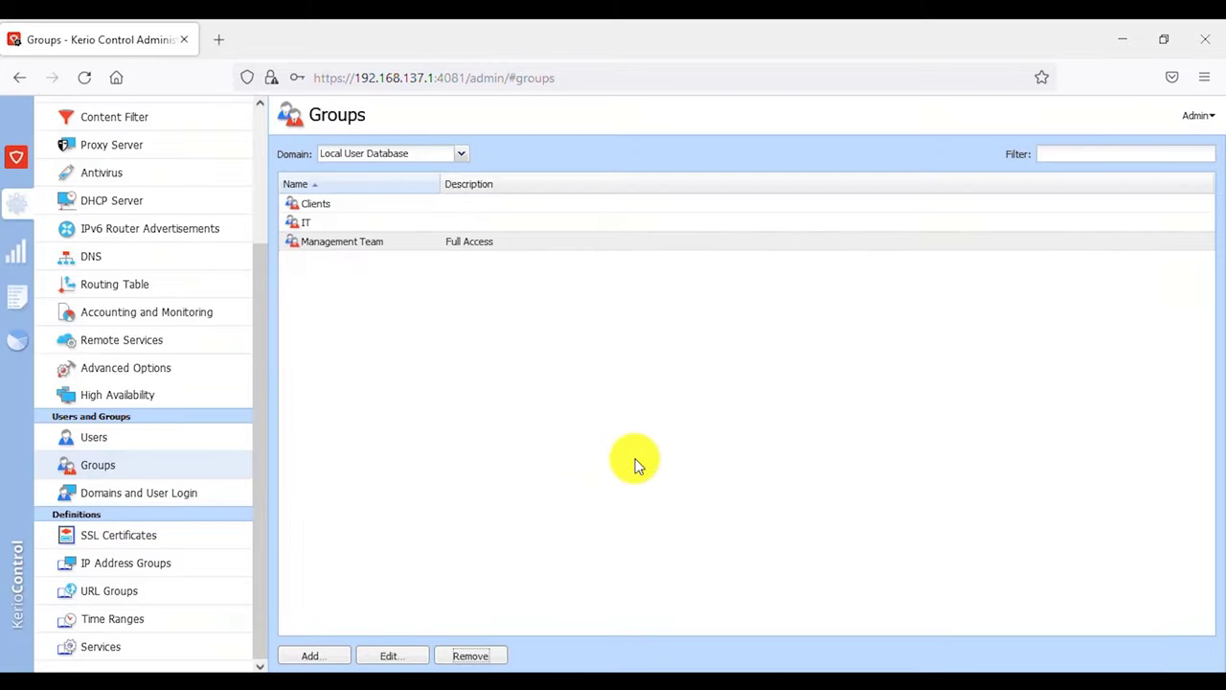